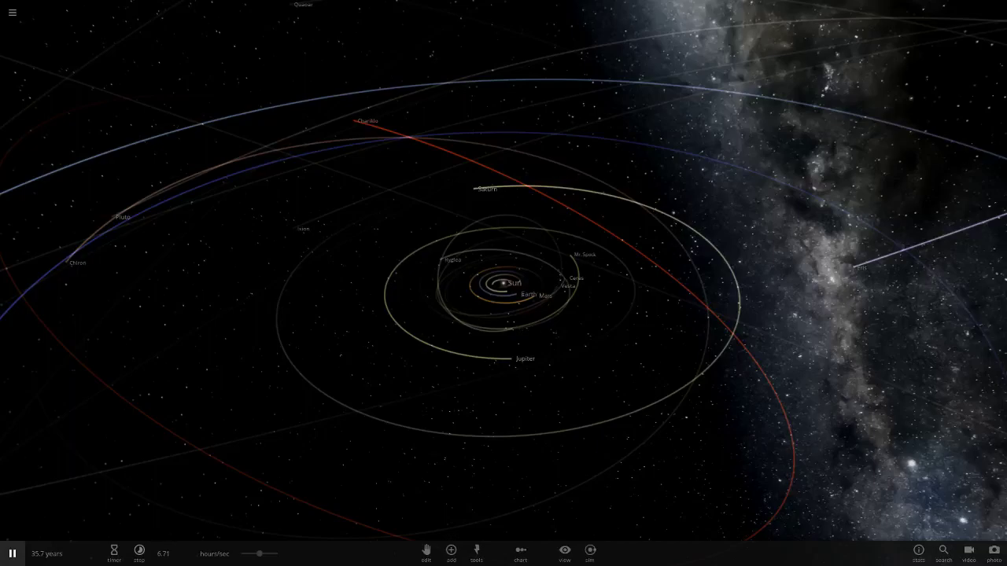
- Open the expanded library of custom bodies for adding an object near the Sun
right_drag(598, 315, 291, 269)
scroll(504, 283, up, 3)
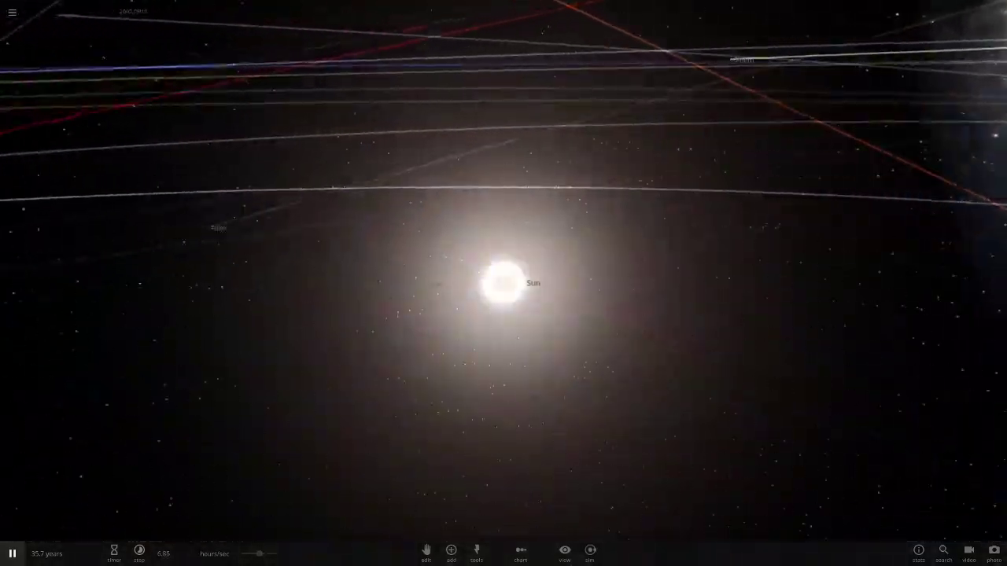
scroll(503, 284, up, 4)
scroll(503, 283, down, 12)
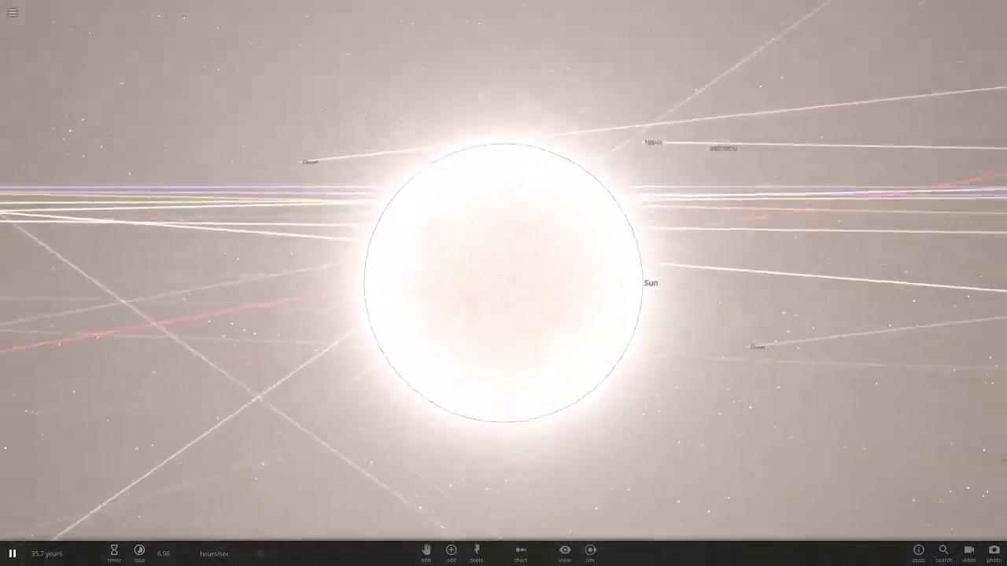
scroll(504, 283, up, 6)
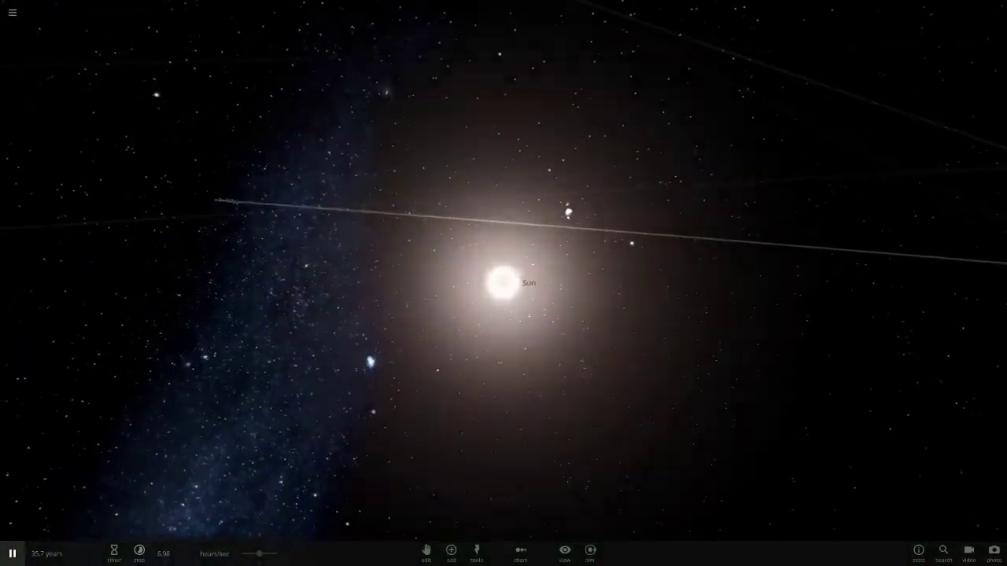
scroll(503, 283, down, 2)
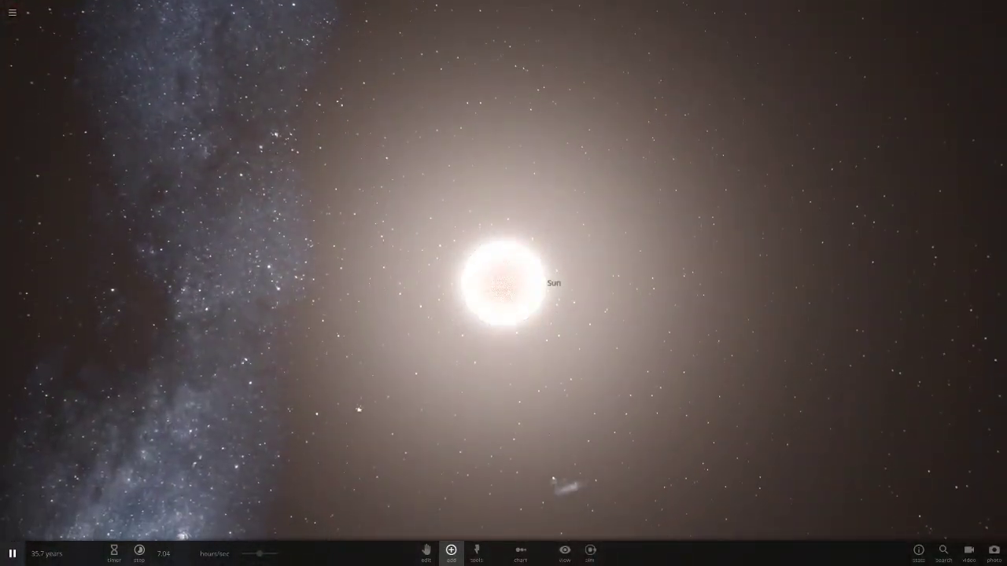
click(451, 550)
click(325, 469)
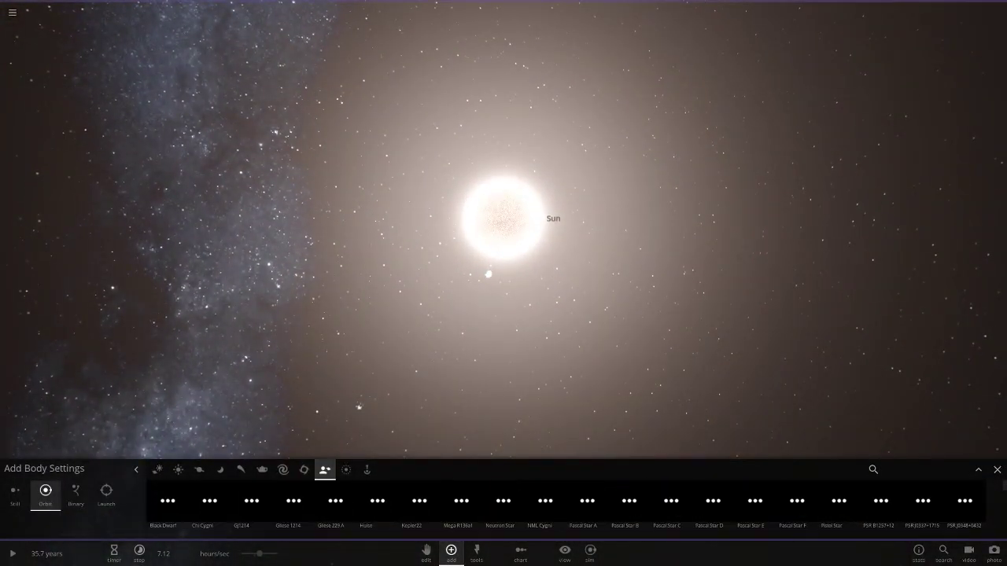
click(978, 470)
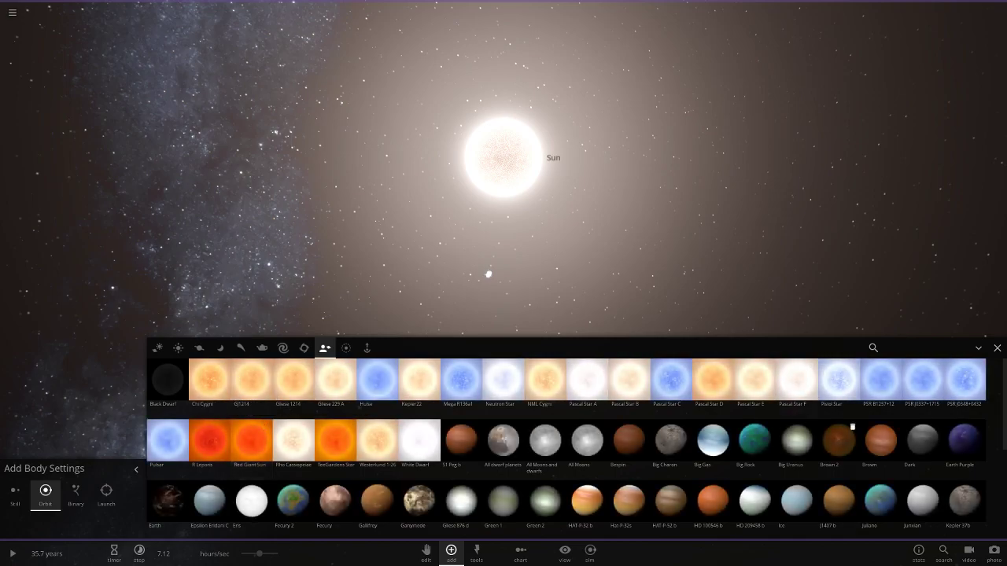
- Add HD 100546 b from the custom bodies as a still object a short distance from the Sun
scroll(587, 440, down, 2)
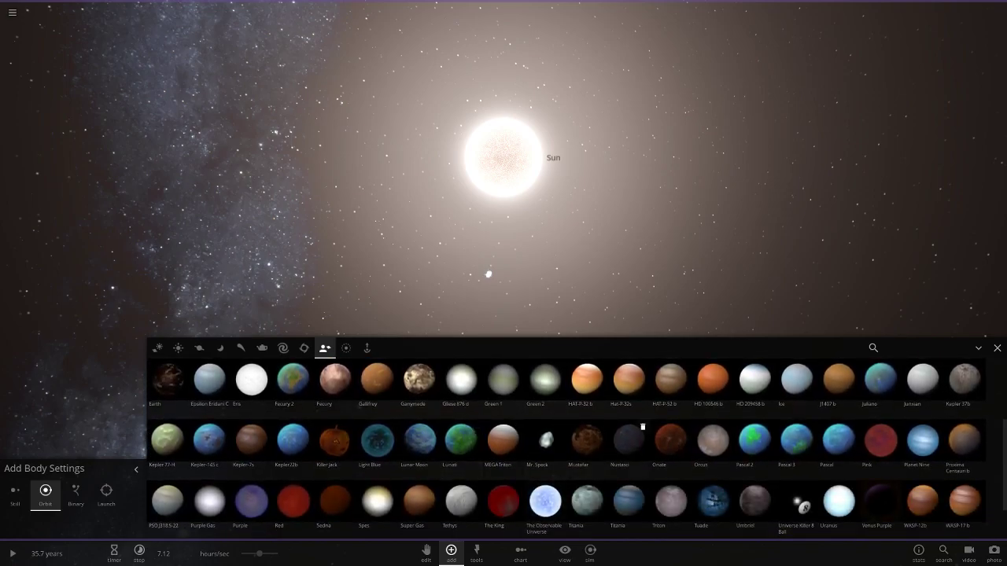
scroll(487, 274, up, 3)
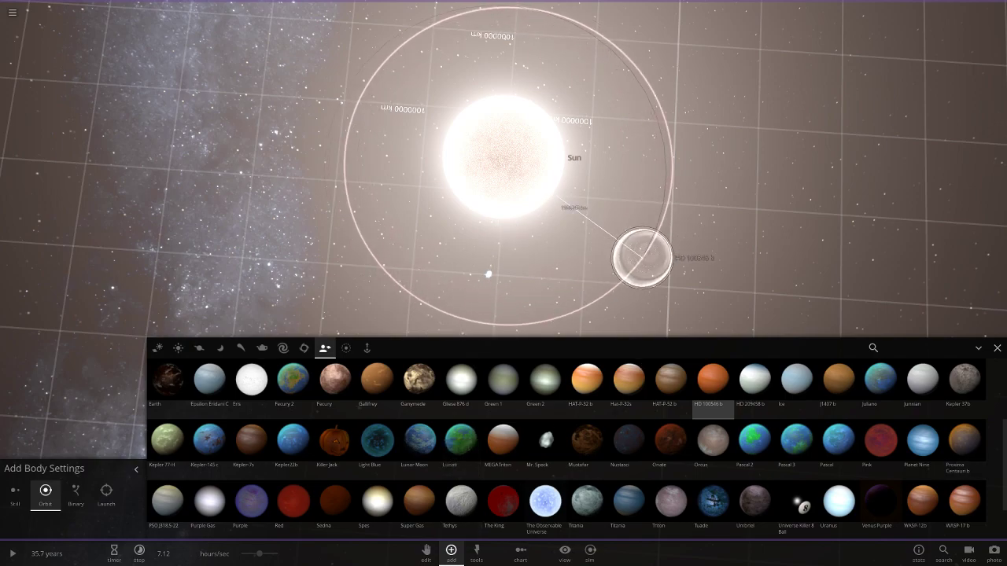
mouse_move(638, 267)
right_down()
mouse_move(641, 224)
mouse_move(631, 257)
right_up()
scroll(641, 200, up, 3)
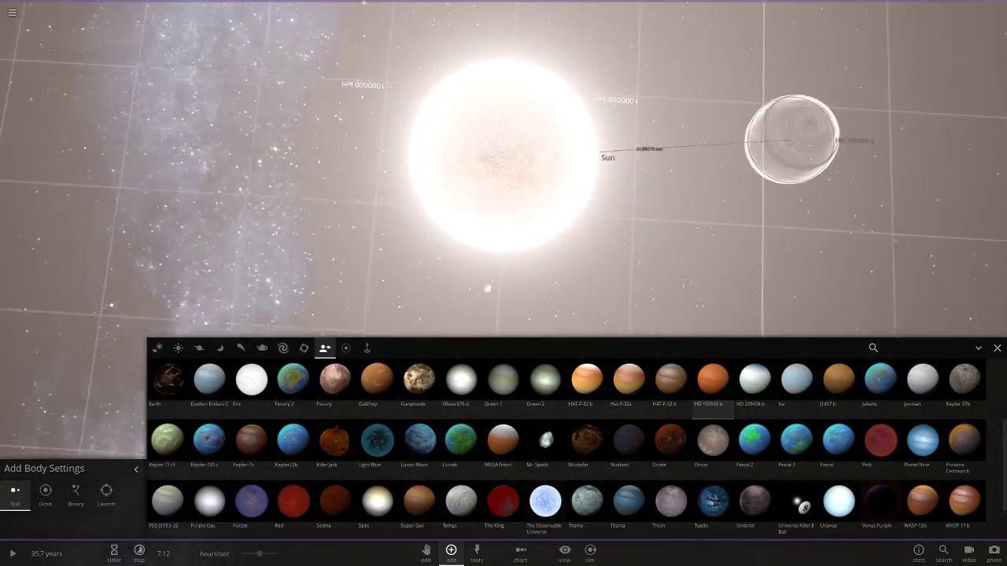
click(762, 230)
click(761, 232)
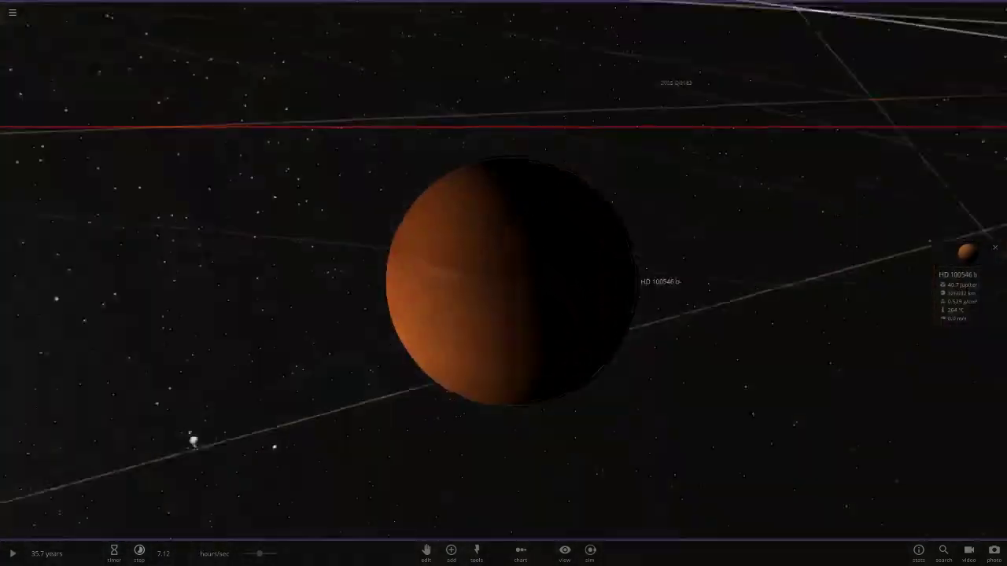
- Inspect the basic properties of HD 100546 b and compare its size with the Sun
scroll(761, 231, down, 5)
right_drag(762, 231, 758, 363)
scroll(755, 244, down, 4)
scroll(758, 364, up, 4)
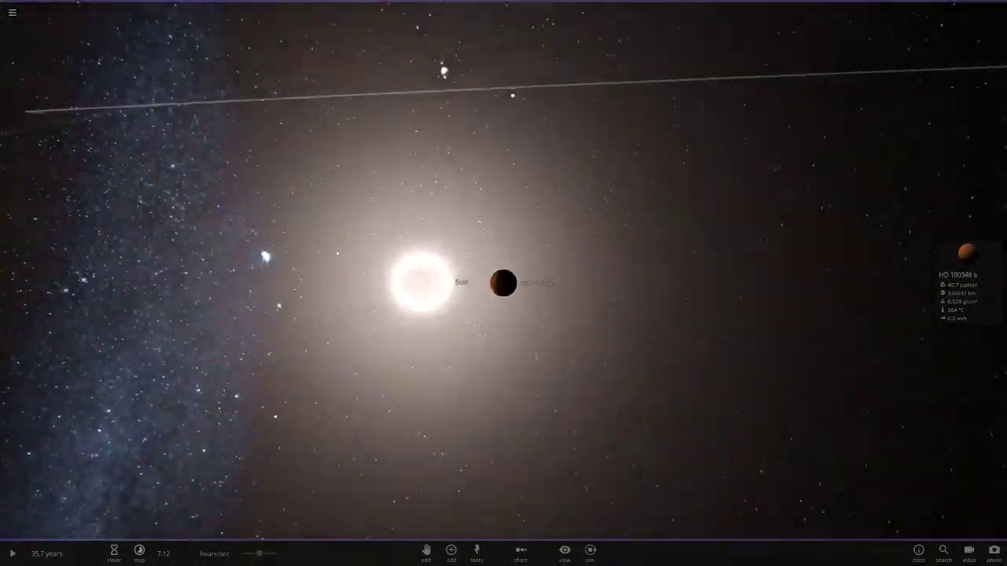
click(504, 283)
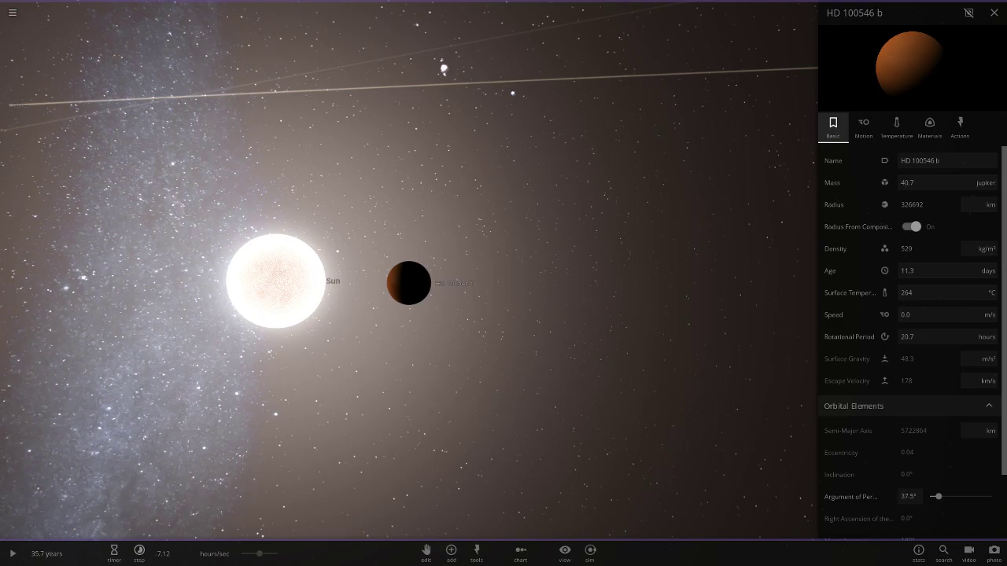
click(995, 12)
- Move HD 100546 b into the centre of the Sun
scroll(755, 236, up, 4)
right_drag(708, 236, 708, 331)
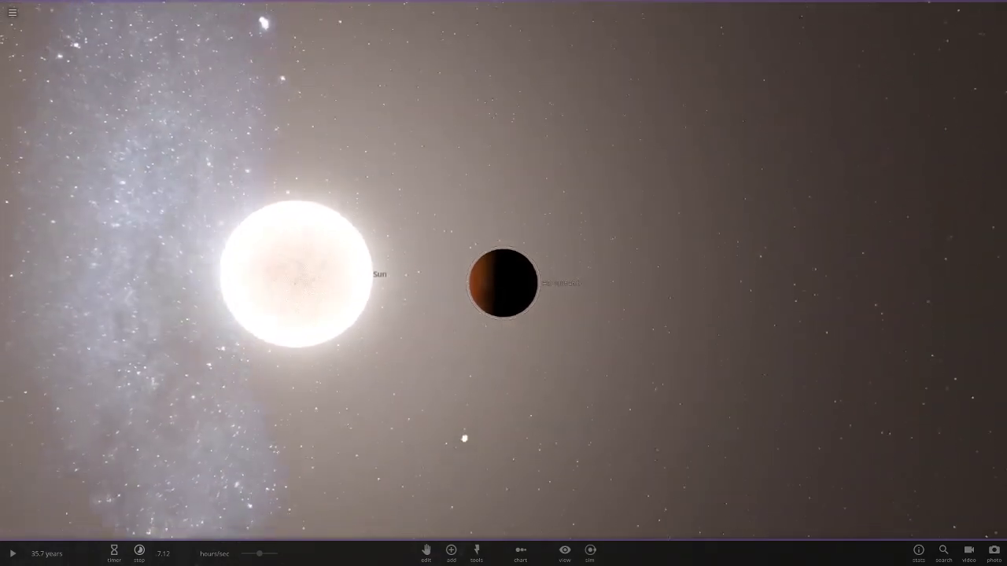
click(426, 553)
drag(504, 283, 312, 281)
scroll(466, 374, up, 3)
scroll(504, 271, down, 3)
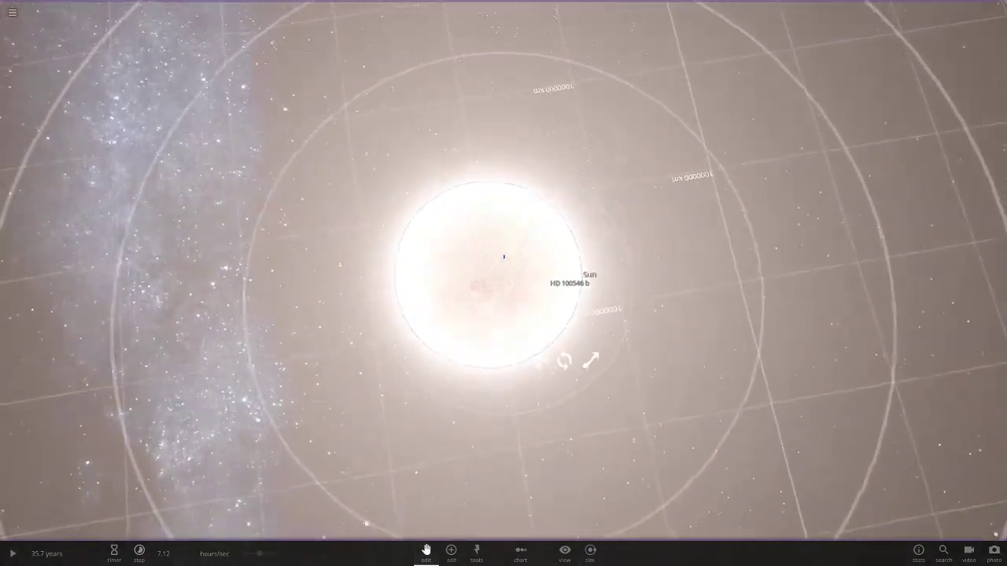
scroll(503, 270, up, 8)
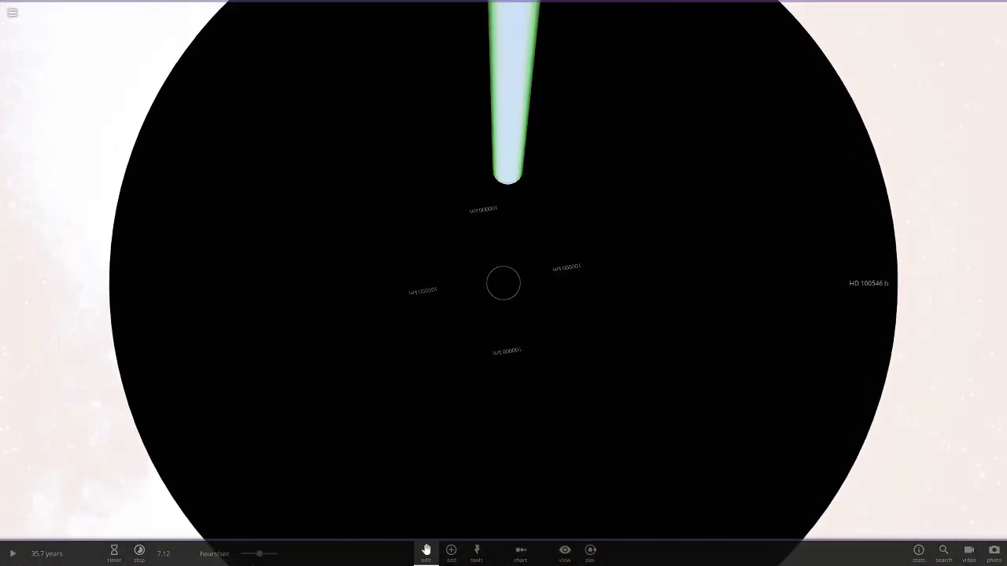
scroll(504, 271, down, 10)
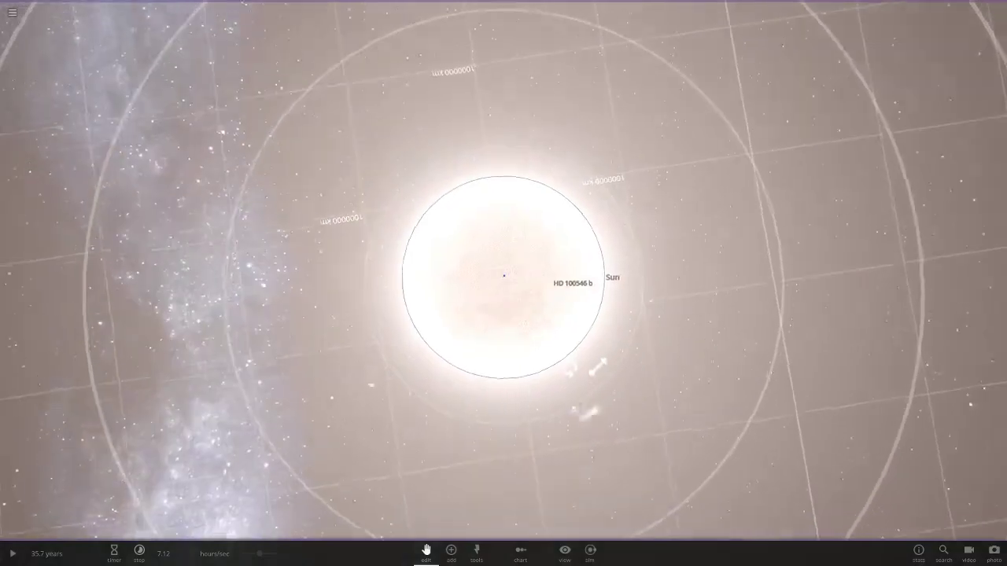
right_drag(504, 271, 506, 342)
key(Escape)
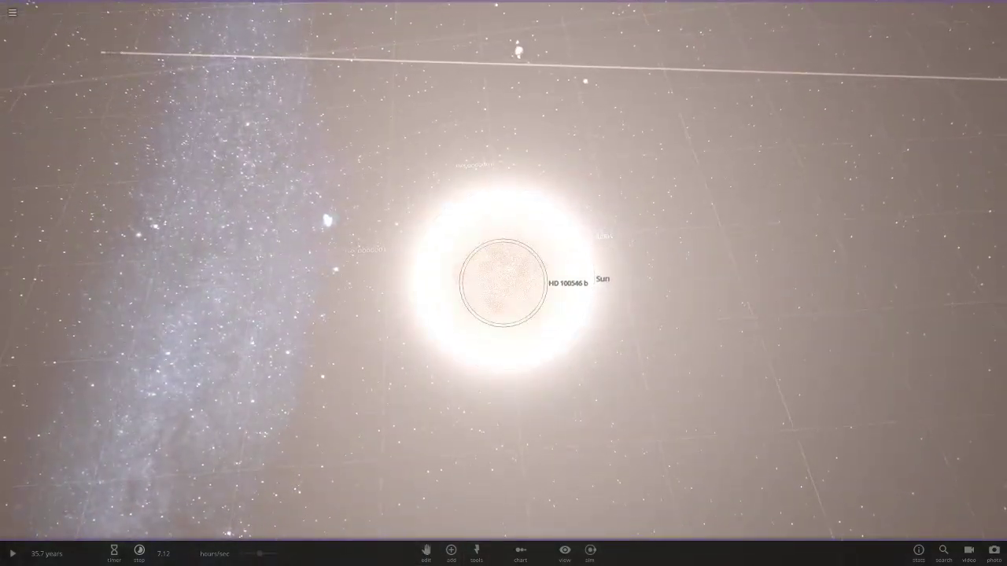
- Delete the Sun that surrounds HD 100546 b
key(Delete)
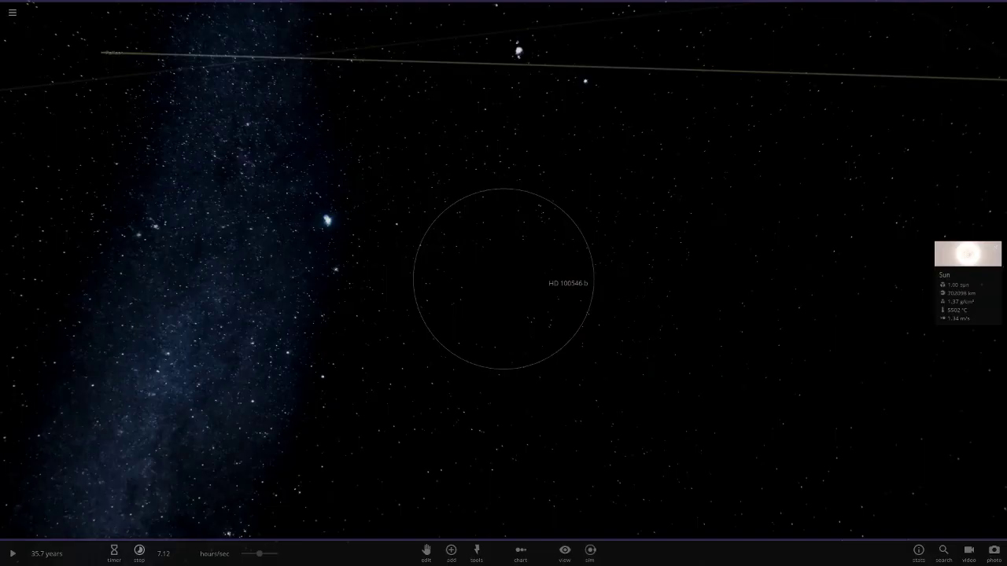
scroll(503, 284, down, 15)
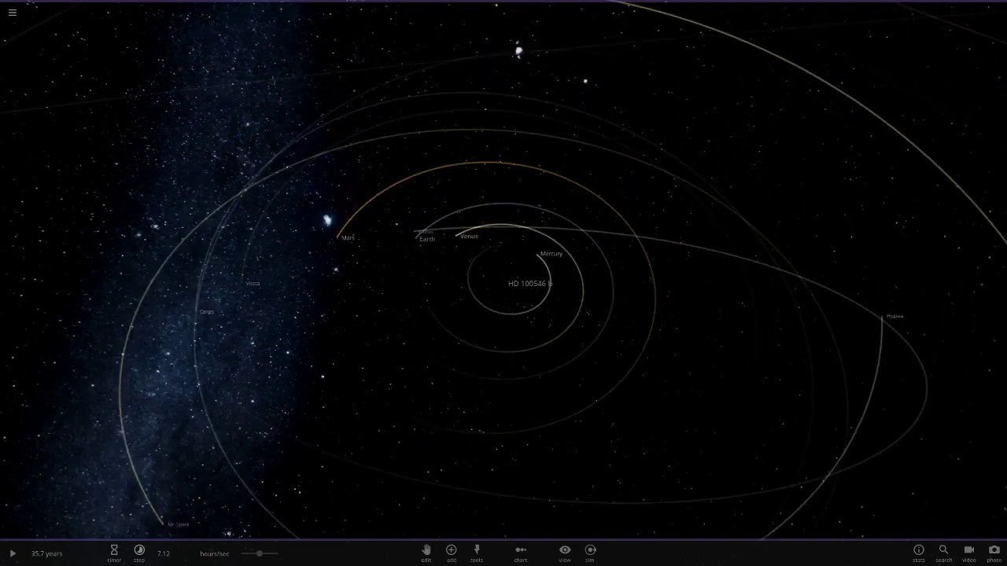
scroll(503, 283, down, 5)
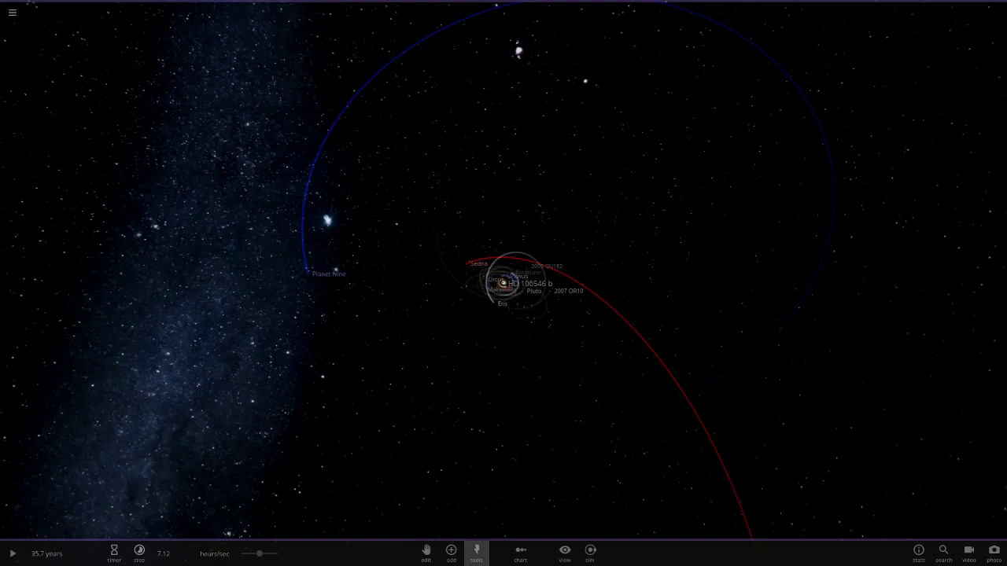
scroll(503, 283, up, 10)
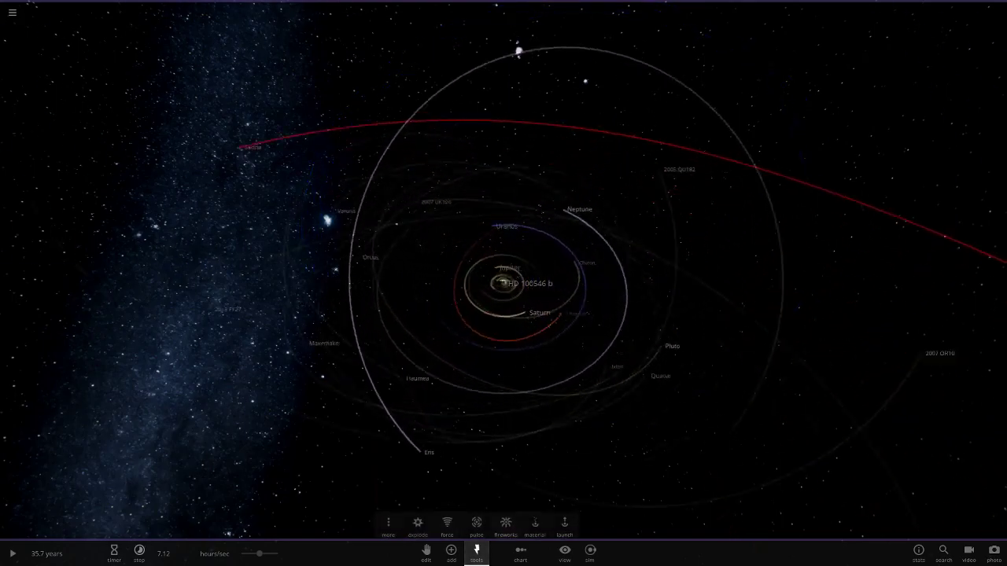
scroll(503, 283, down, 2)
right_drag(503, 283, 346, 287)
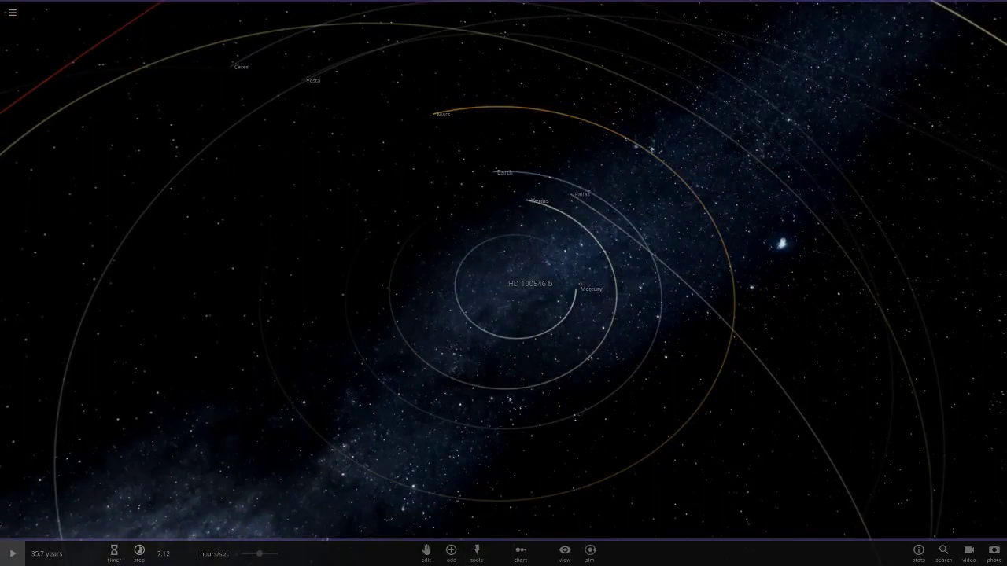
- Run the simulation with HD 100546 b in the Sun's place and check the planet's basic properties
key(space)
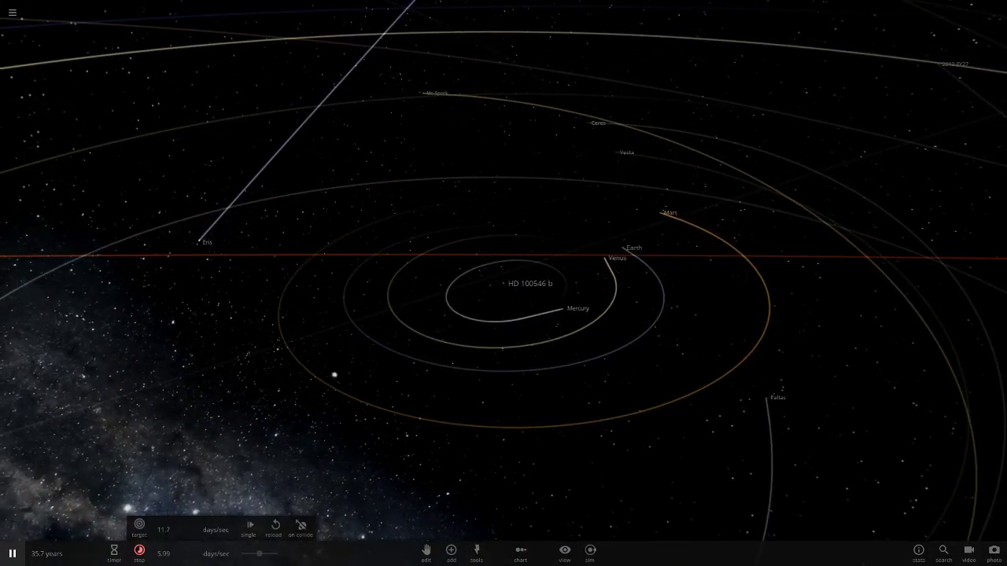
right_drag(503, 283, 425, 401)
click(504, 283)
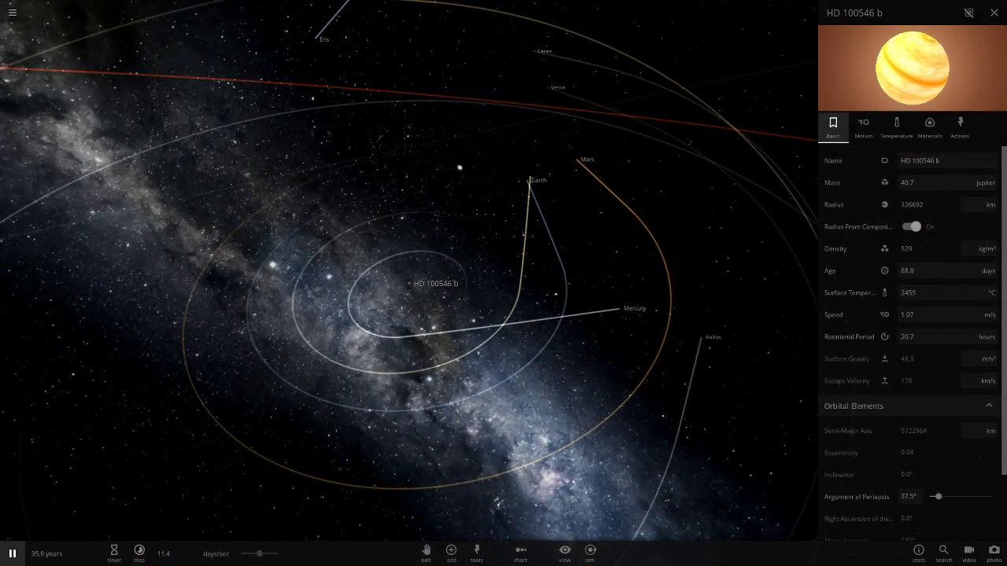
click(994, 12)
- Raise the simulation speed to about 9.42 years/sec
right_drag(504, 314, 665, 235)
scroll(504, 283, down, 5)
right_drag(503, 283, 445, 342)
drag(260, 554, 277, 554)
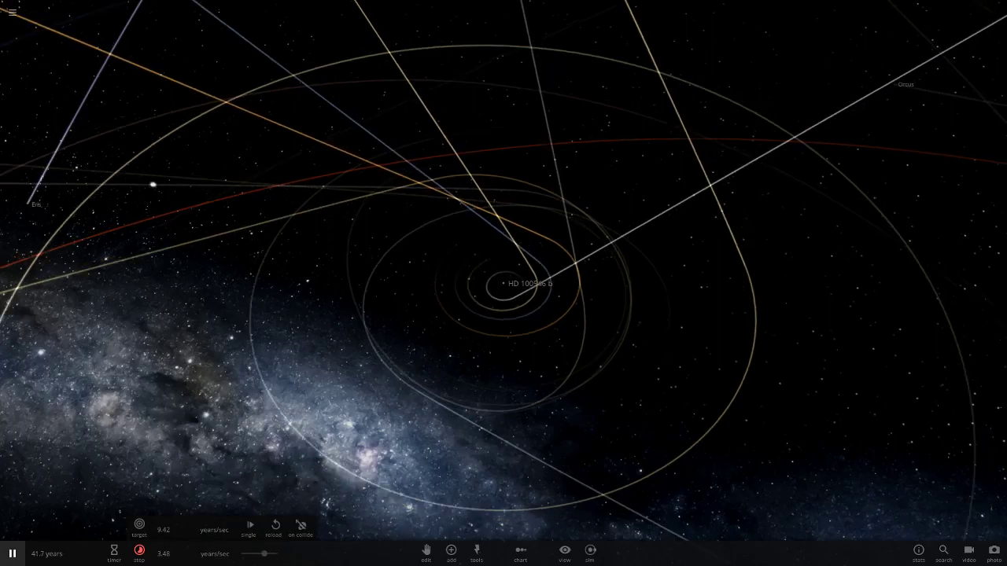
- Reload the saved Solar System simulation from My Sims
scroll(503, 284, down, 5)
click(13, 12)
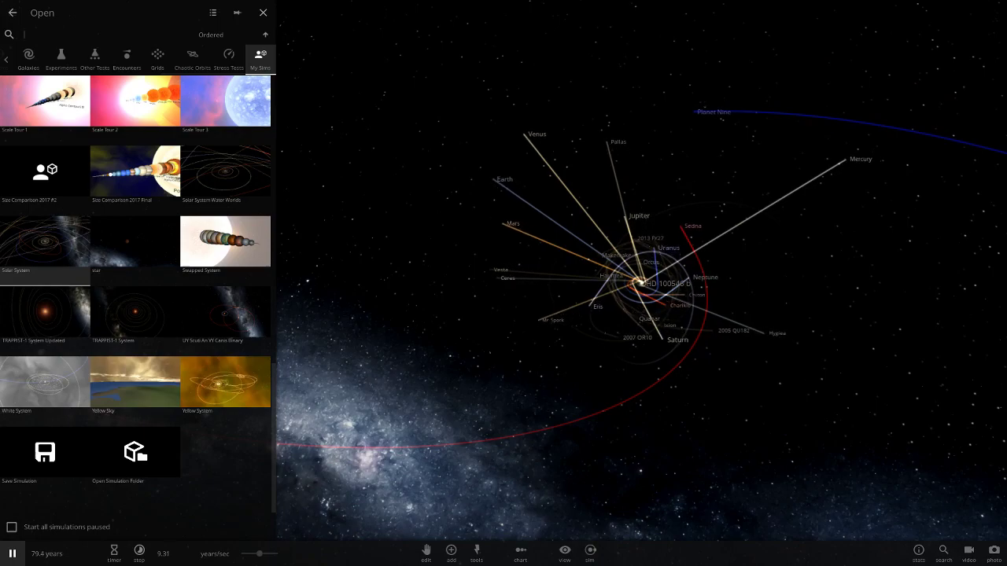
click(47, 253)
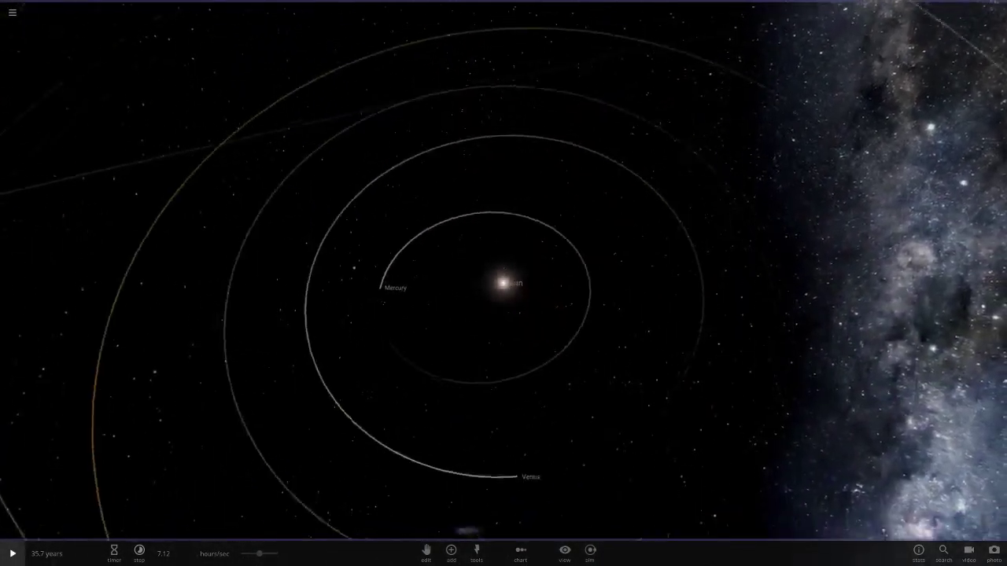
- Add the custom body HD 100546 b in Orbit mode inside the Sun, close to its centre
click(450, 554)
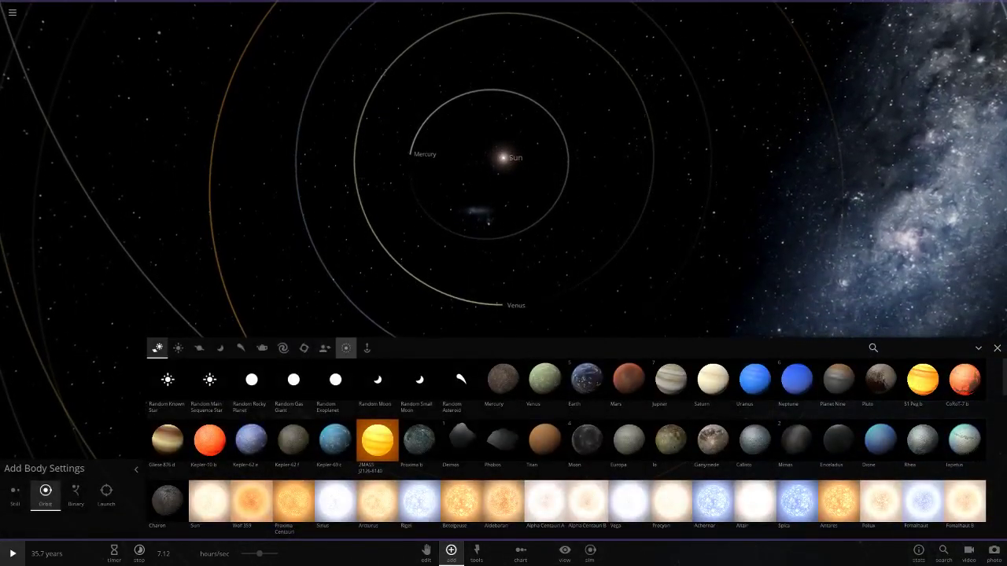
click(324, 348)
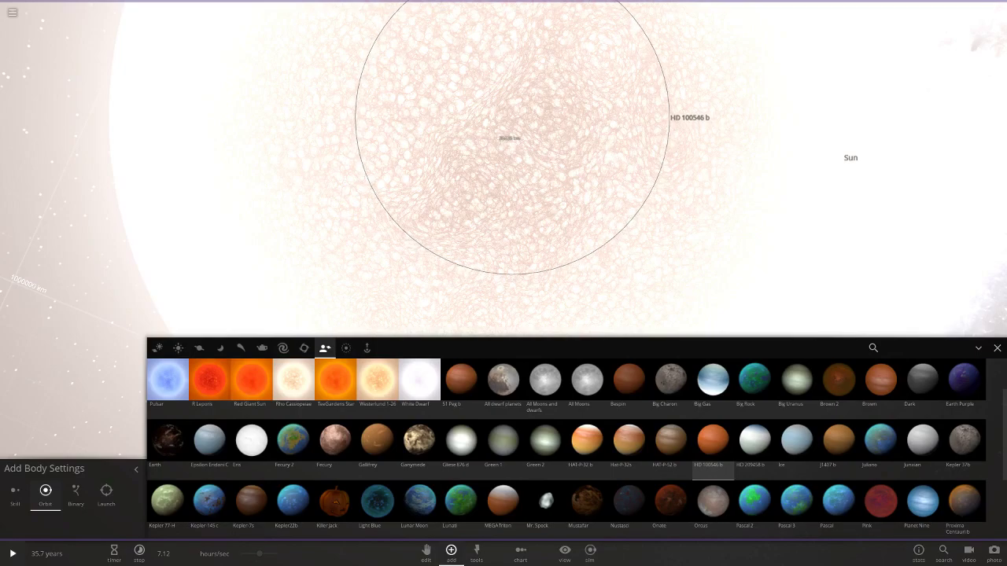
click(997, 347)
scroll(504, 283, down, 3)
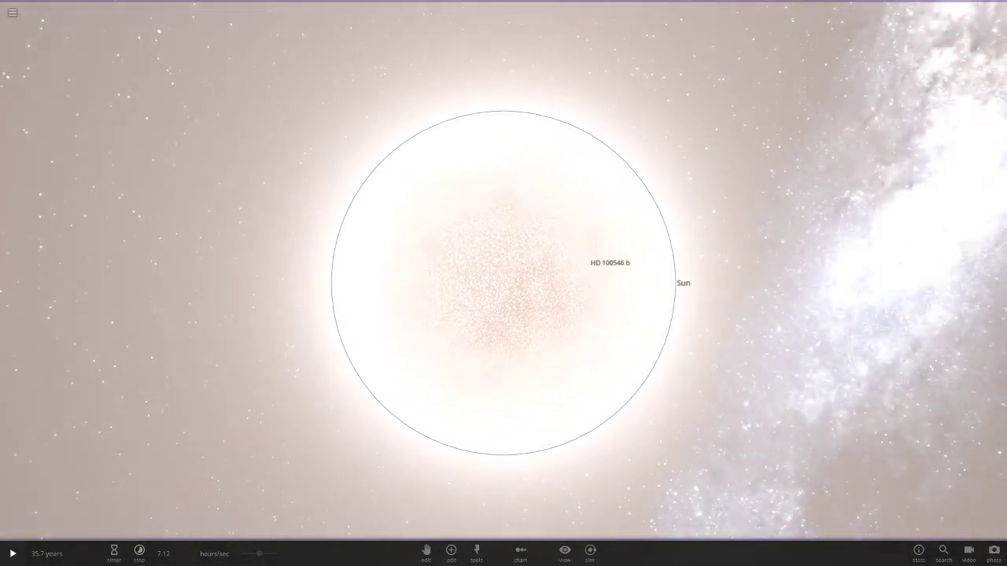
- Delete the Sun from the reloaded system, keeping HD 100546 b
click(504, 283)
key(Delete)
- Select HD 100546 b and apply the Auto Orbit simulation action to the system
click(503, 275)
scroll(503, 284, down, 5)
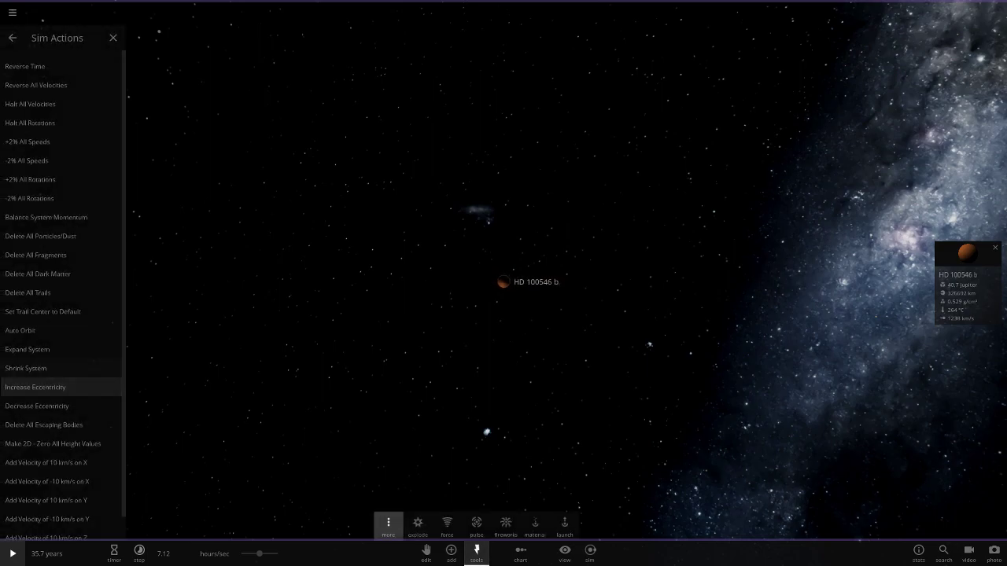
click(32, 331)
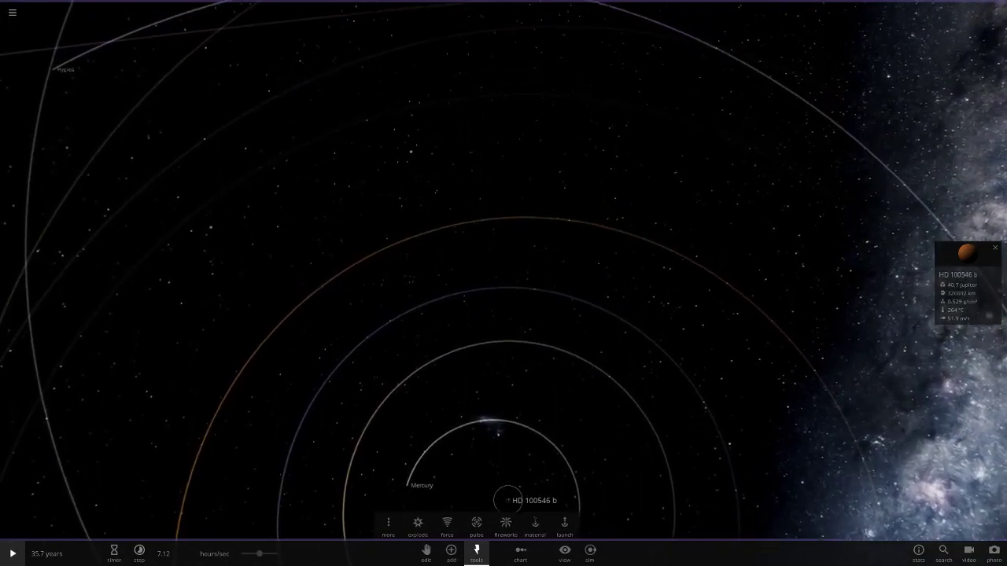
- Focus on HD 100546 b and run the simulation at about 1.2 months/sec
double_click(509, 498)
key(space)
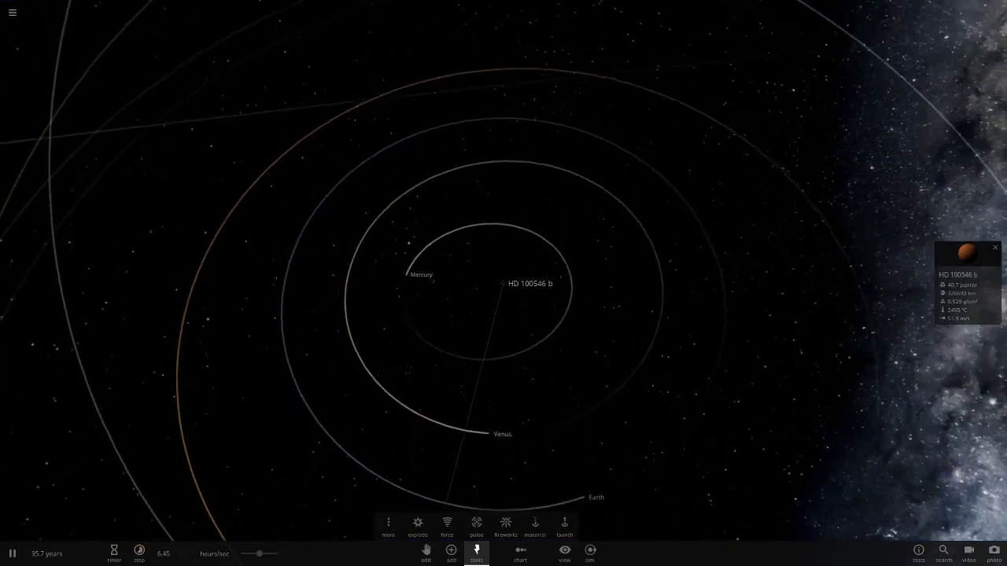
drag(259, 553, 277, 554)
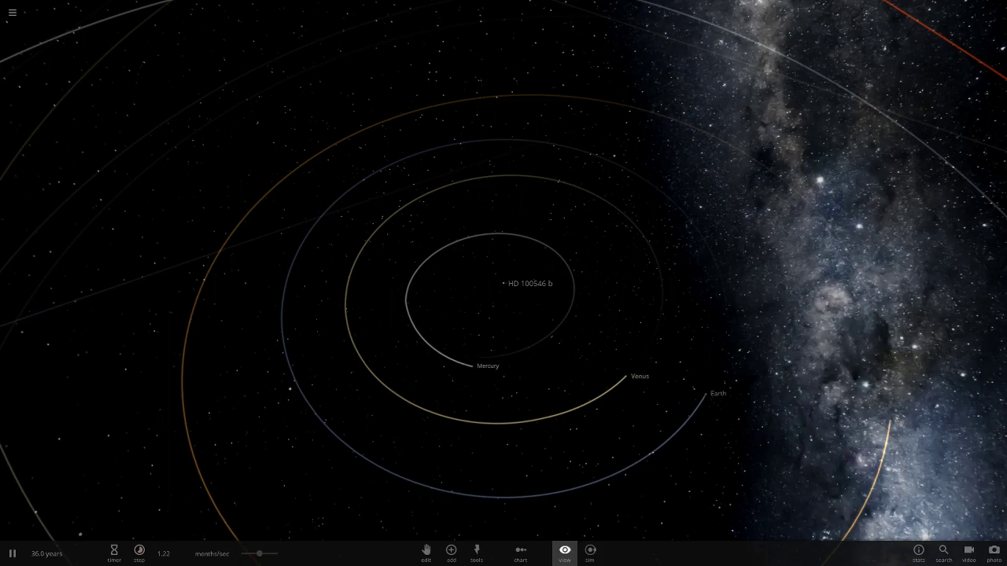
- Show the bodies' complete orbit paths around HD 100546 b instead of their trails
click(565, 554)
click(499, 525)
scroll(503, 299, down, 4)
right_drag(503, 314, 504, 354)
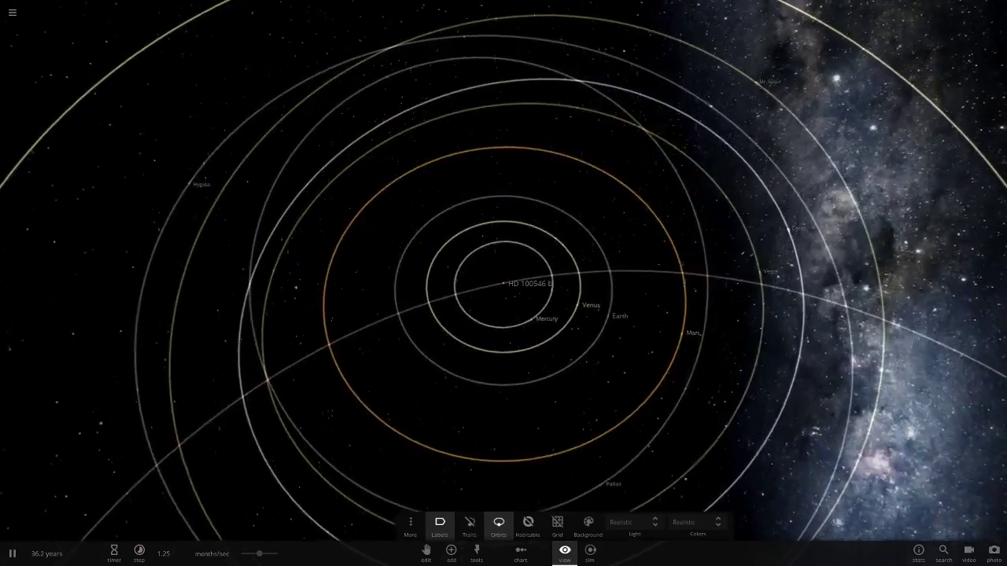
- Toggle the orbit paths off and on again, and inspect Jupiter's orbit around HD 100546 b
scroll(504, 299, up, 3)
click(499, 526)
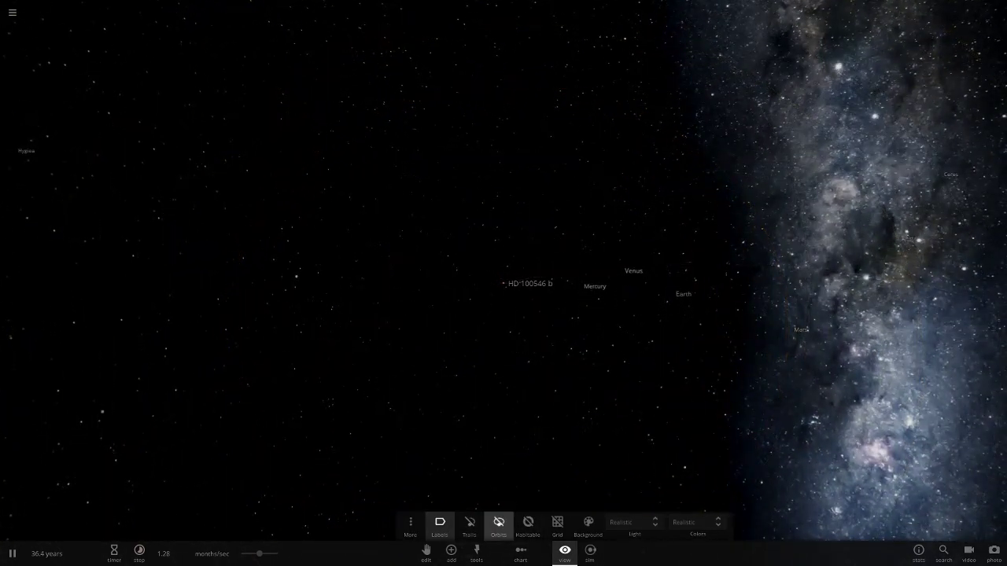
click(499, 525)
scroll(499, 525, down, 10)
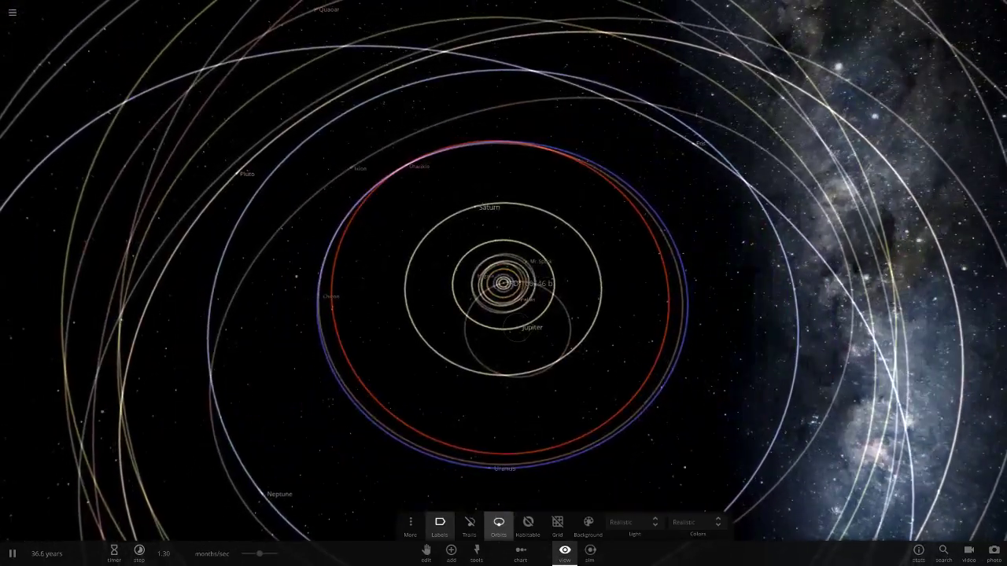
click(521, 327)
right_drag(521, 328, 665, 346)
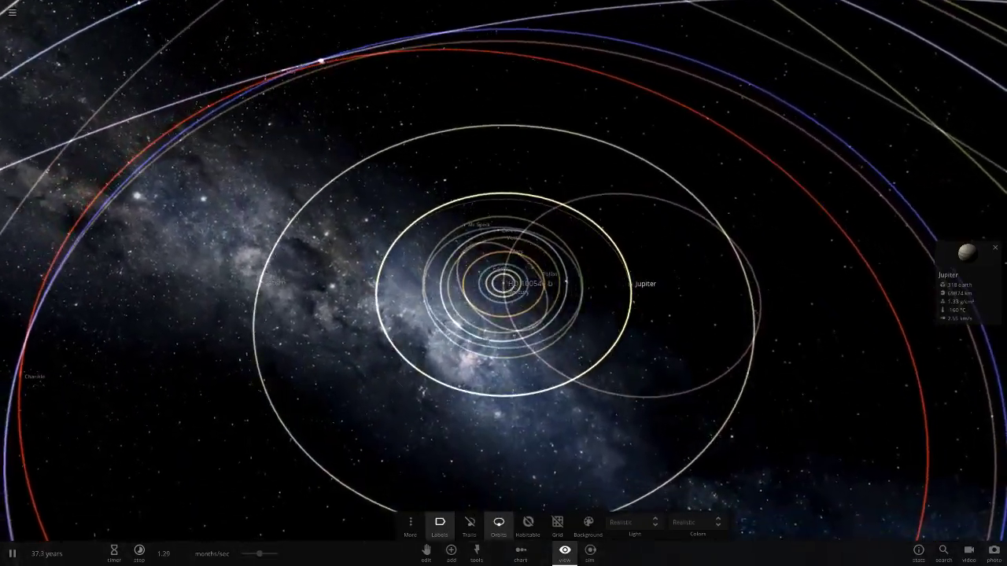
scroll(503, 284, up, 3)
- Show trails instead of orbit paths and resume the simulation at a speed of years per second
key(o)
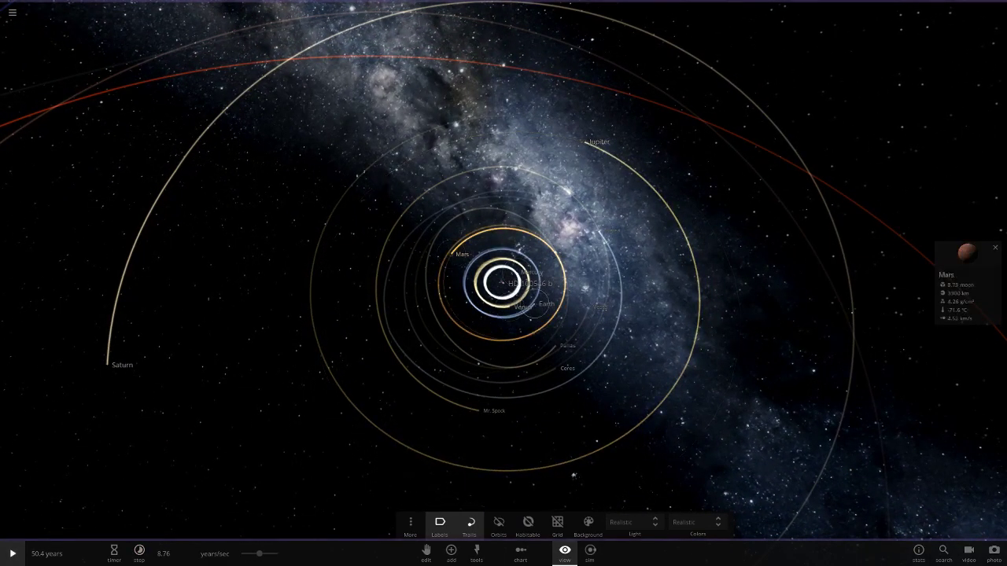
key(space)
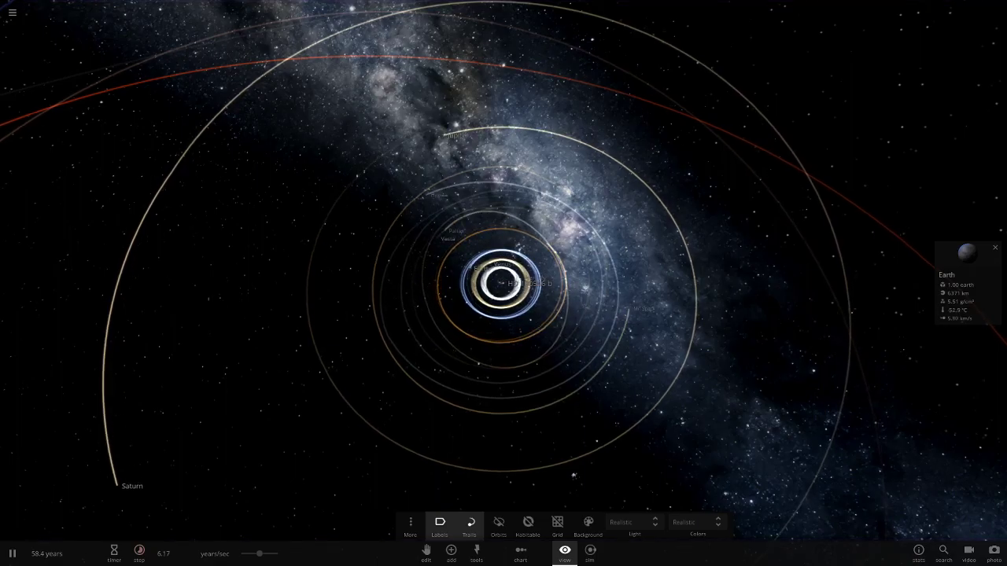
- Select HD 100546 b and examine the trails of the inner planets around it
scroll(503, 283, up, 15)
click(503, 284)
right_drag(503, 283, 473, 283)
scroll(504, 283, down, 6)
scroll(504, 283, up, 5)
scroll(503, 283, down, 5)
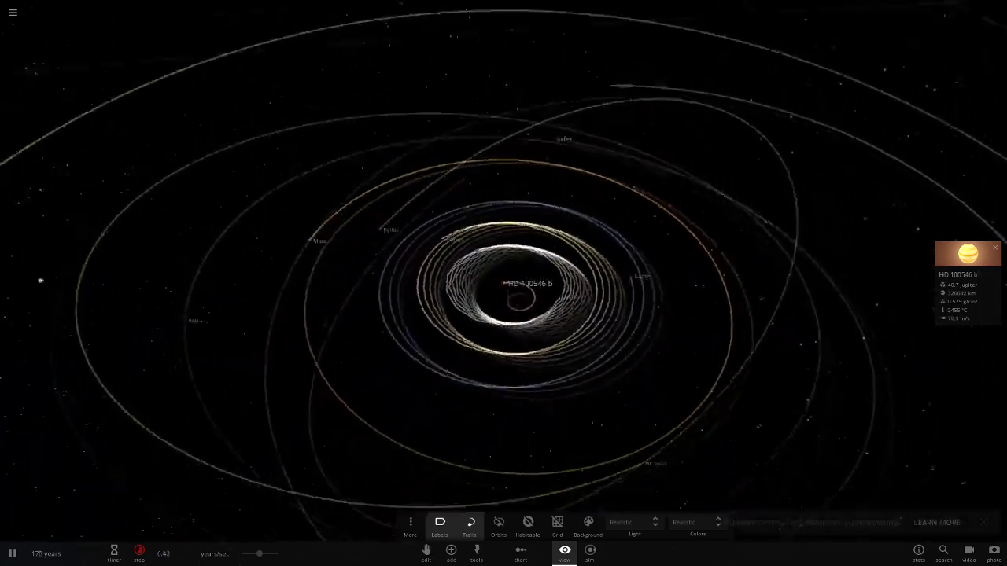
click(466, 388)
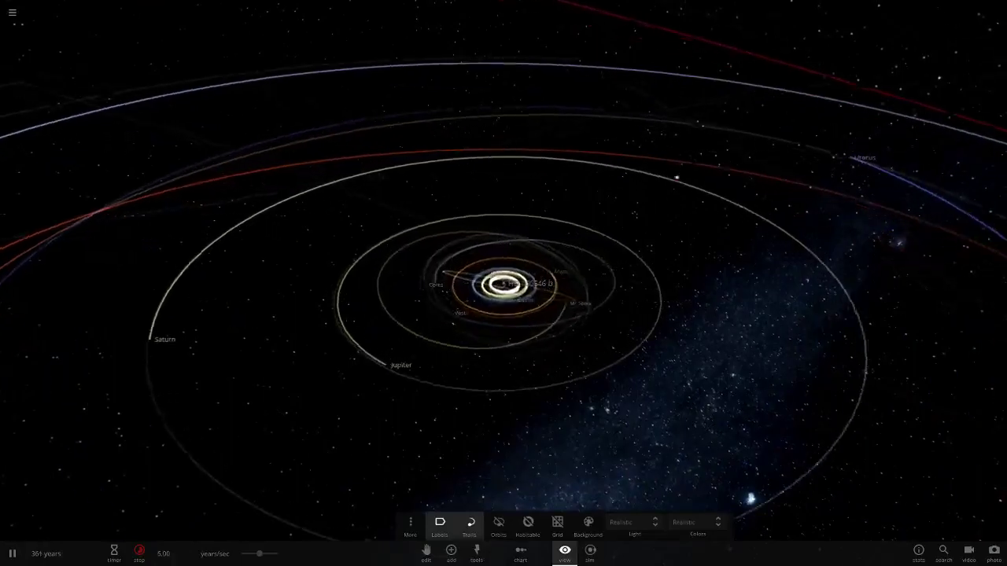
- Compare the inner and outer orbits around HD 100546 b from above while the simulation runs
scroll(503, 283, up, 8)
right_drag(503, 283, 621, 319)
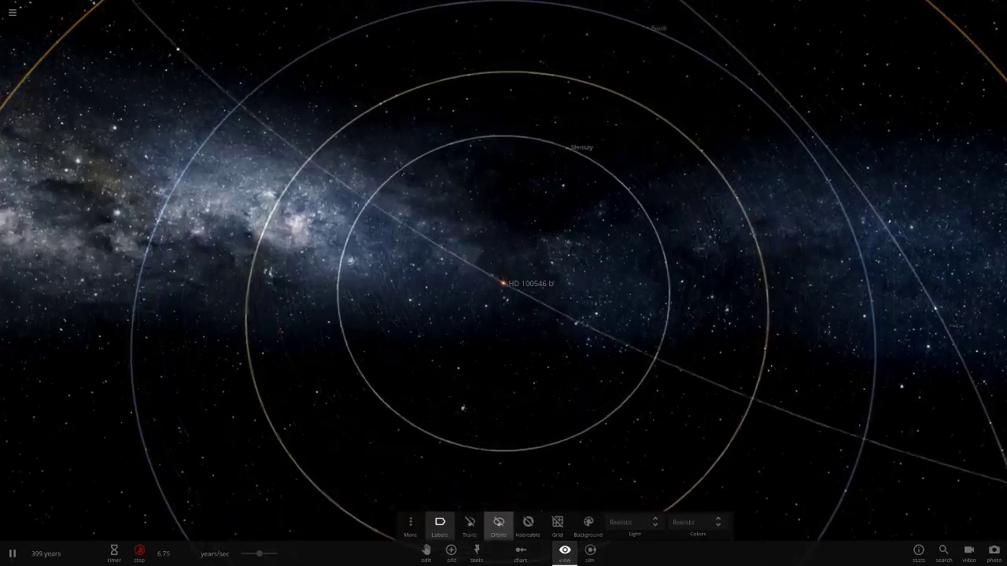
right_drag(503, 283, 503, 362)
drag(260, 554, 278, 554)
click(504, 283)
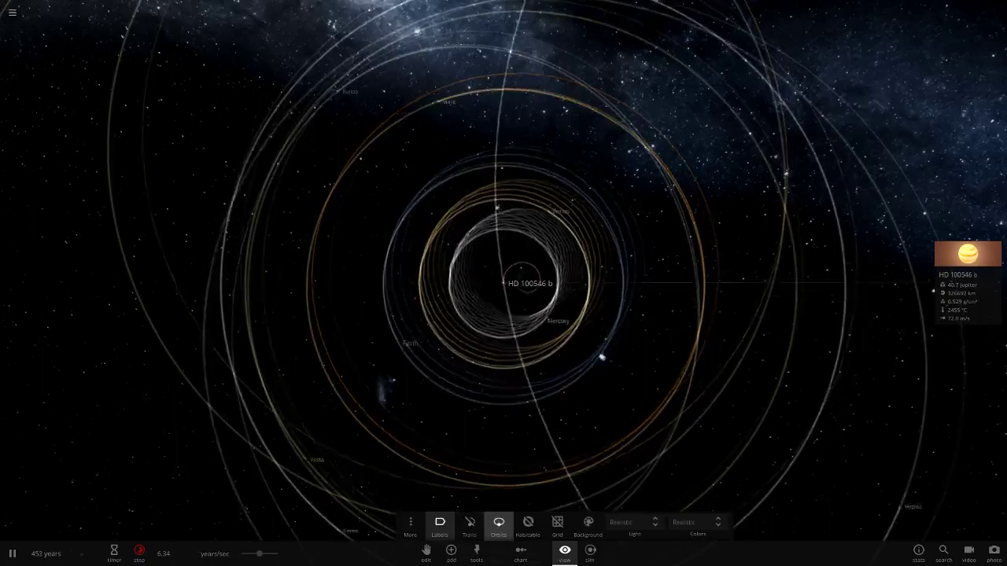
scroll(601, 355, down, 5)
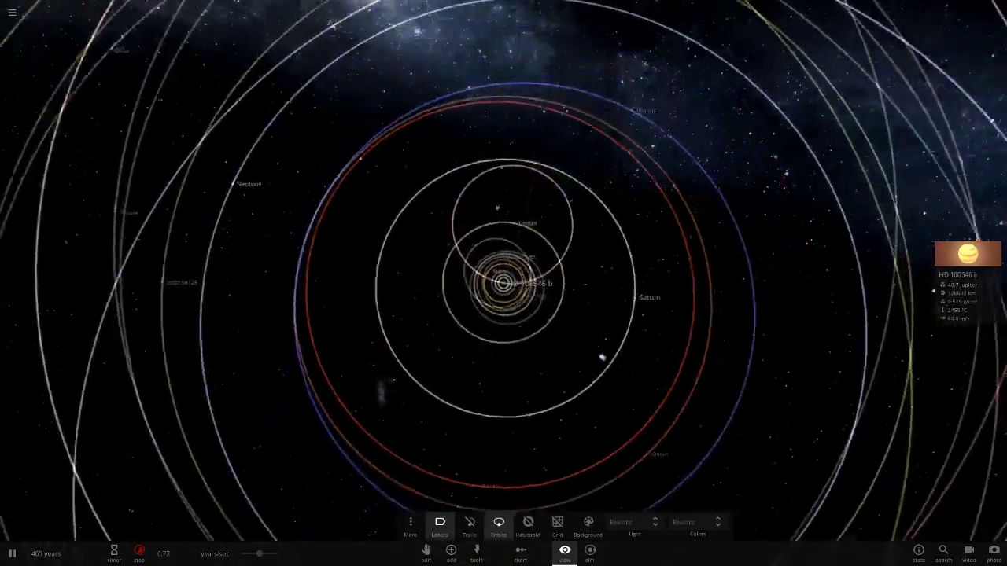
scroll(503, 283, up, 3)
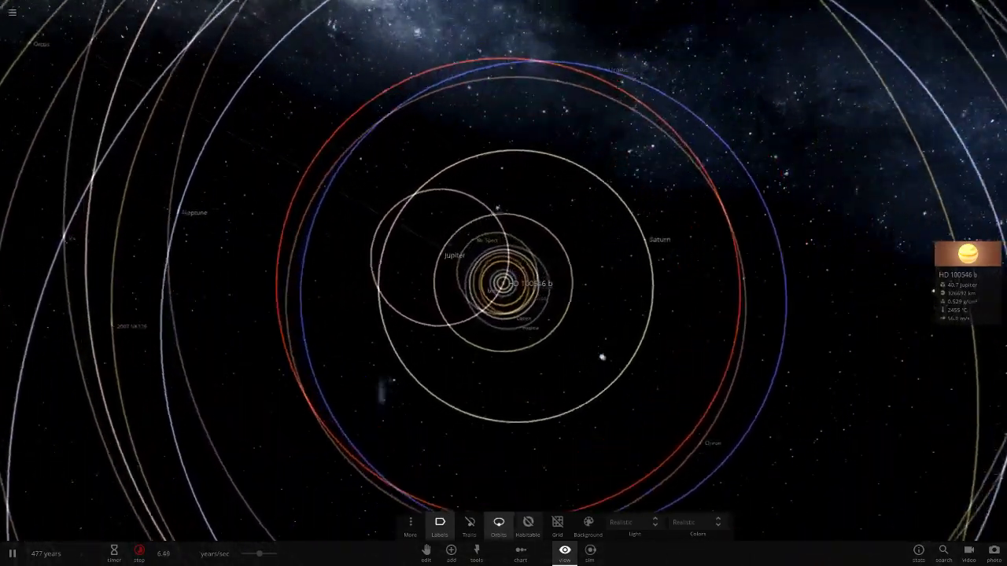
- Switch from orbit paths back to trails and observe the motion of HD 100546 b itself
click(498, 526)
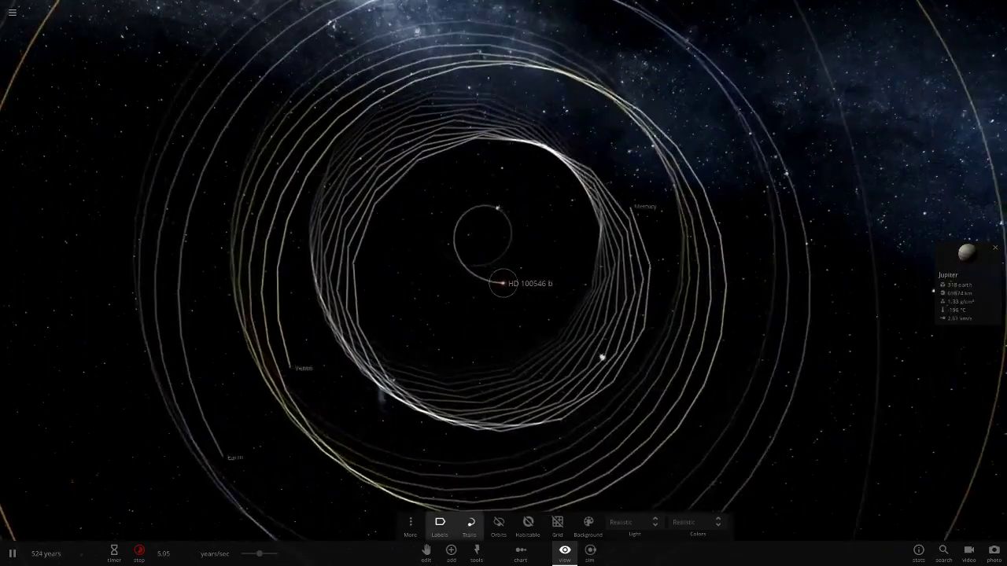
key(o)
key(t)
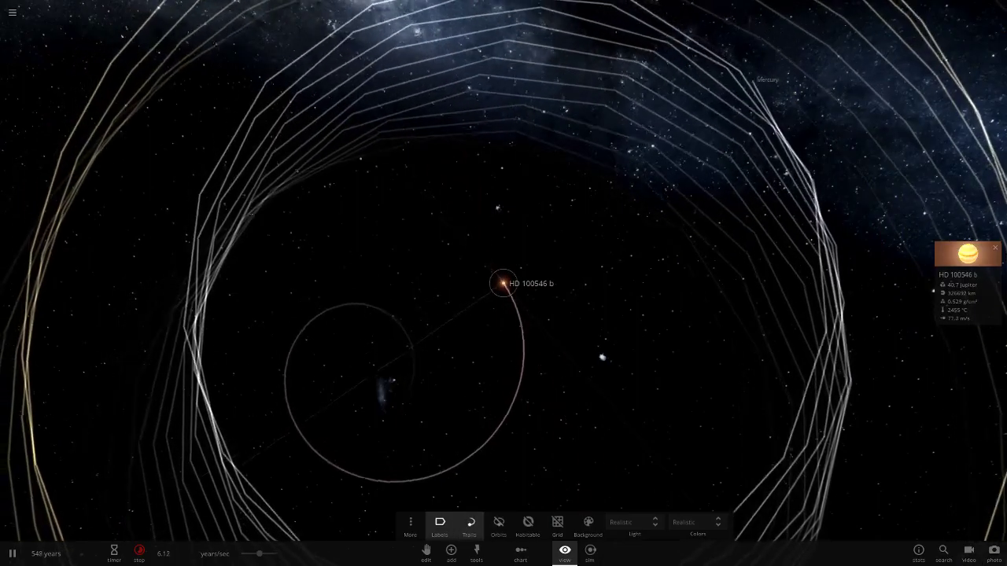
scroll(504, 283, down, 4)
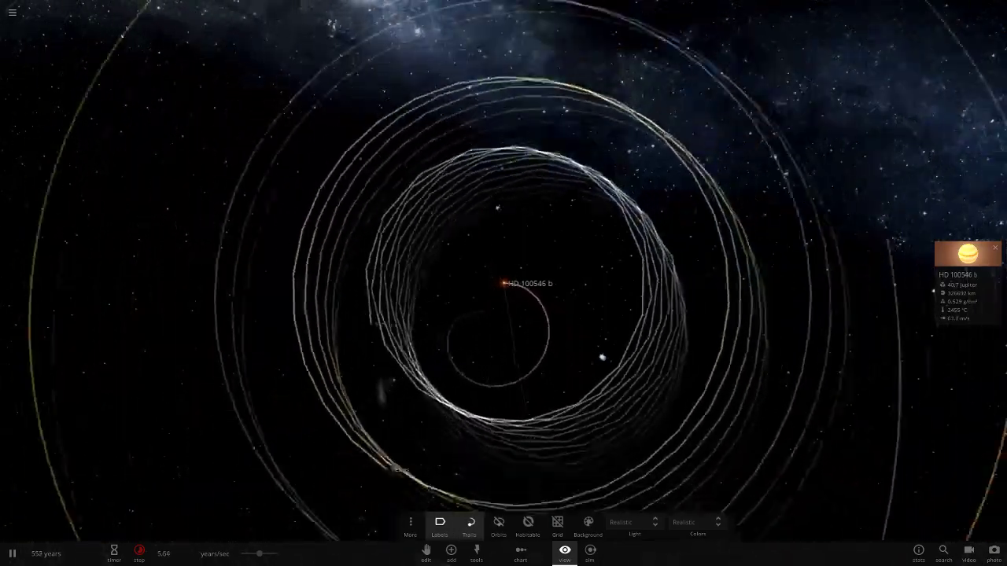
scroll(503, 283, down, 4)
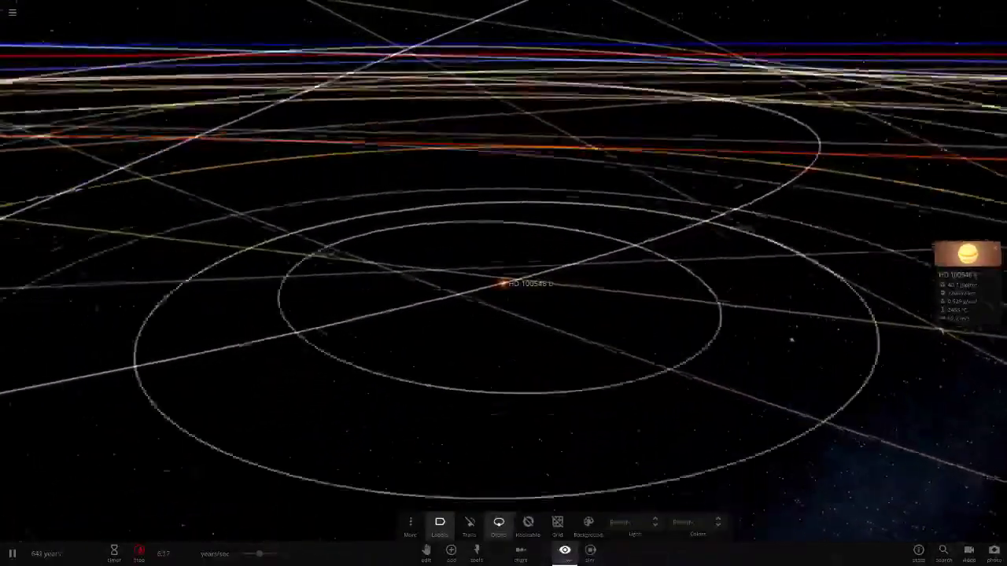
- Reload the saved Solar System simulation from My Sims
click(12, 13)
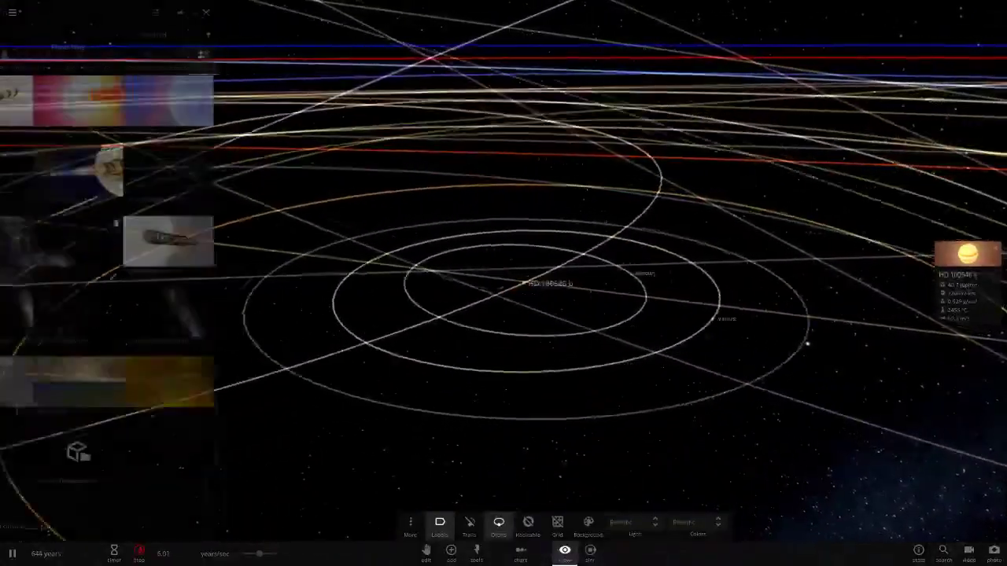
click(45, 244)
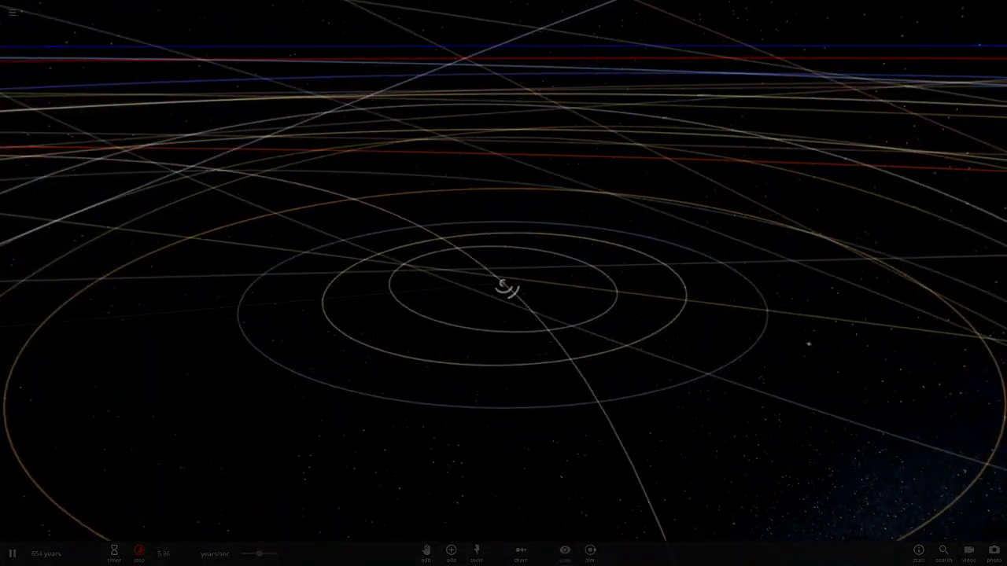
click(450, 554)
scroll(504, 169, up, 10)
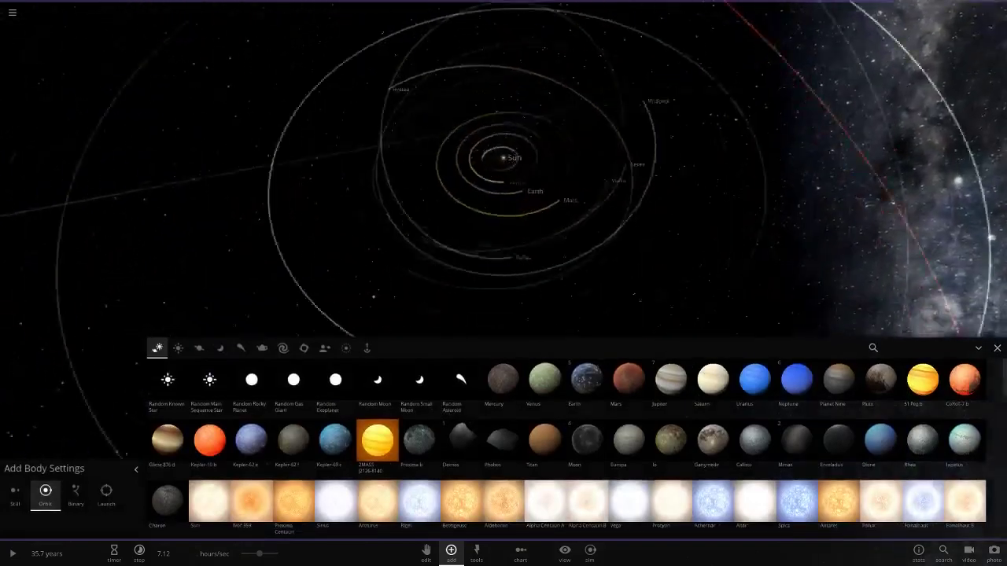
click(996, 348)
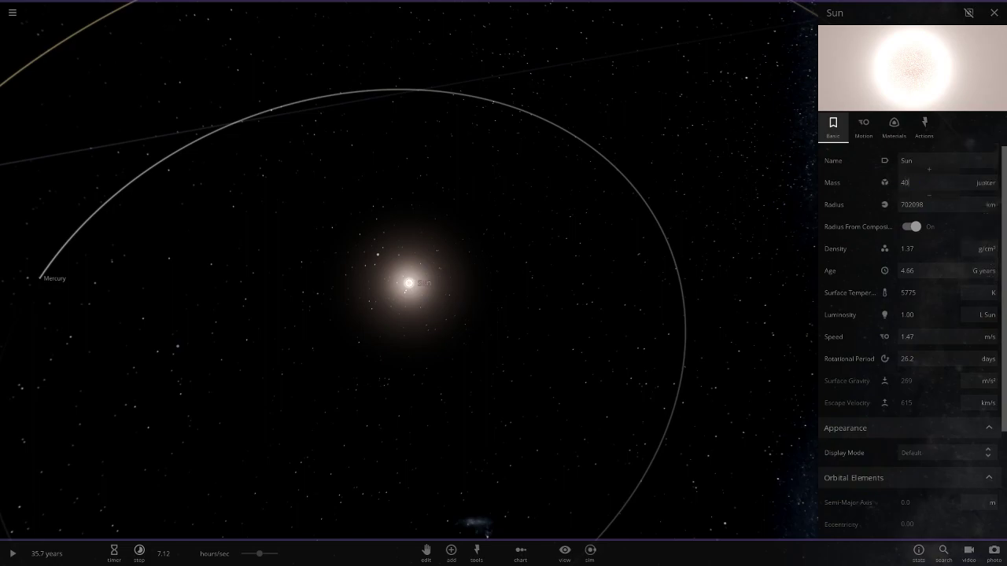
- Set the Sun's mass to 40 Jupiter masses and inspect the changed body up close and from afar
key(Return)
scroll(409, 283, up, 10)
right_drag(409, 283, 480, 213)
scroll(409, 283, down, 4)
scroll(409, 283, down, 12)
right_drag(409, 284, 424, 374)
- Run the simulation at about 28 days/sec and close the Sun's properties
key(space)
right_drag(425, 315, 429, 346)
drag(260, 553, 270, 553)
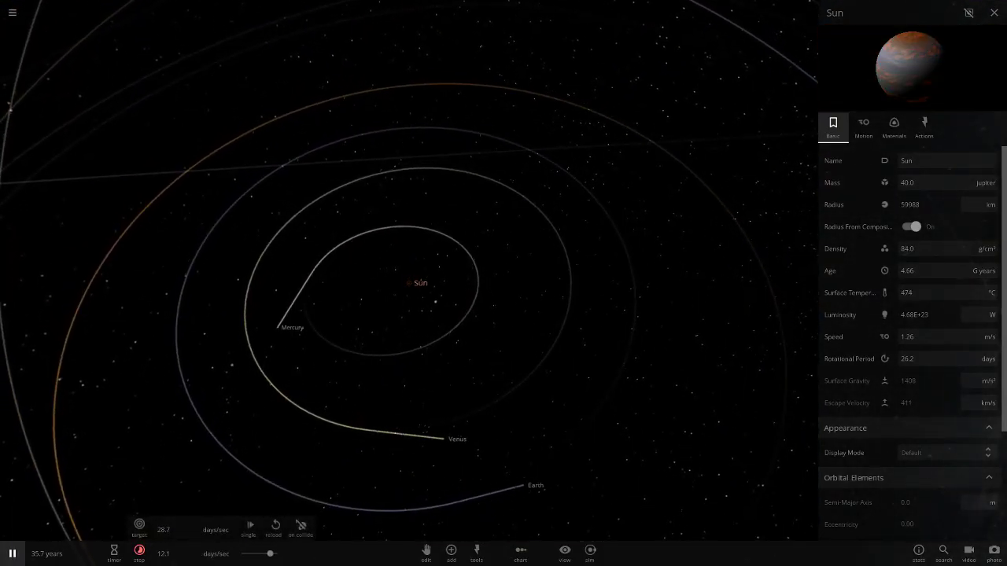
key(Escape)
scroll(503, 283, down, 5)
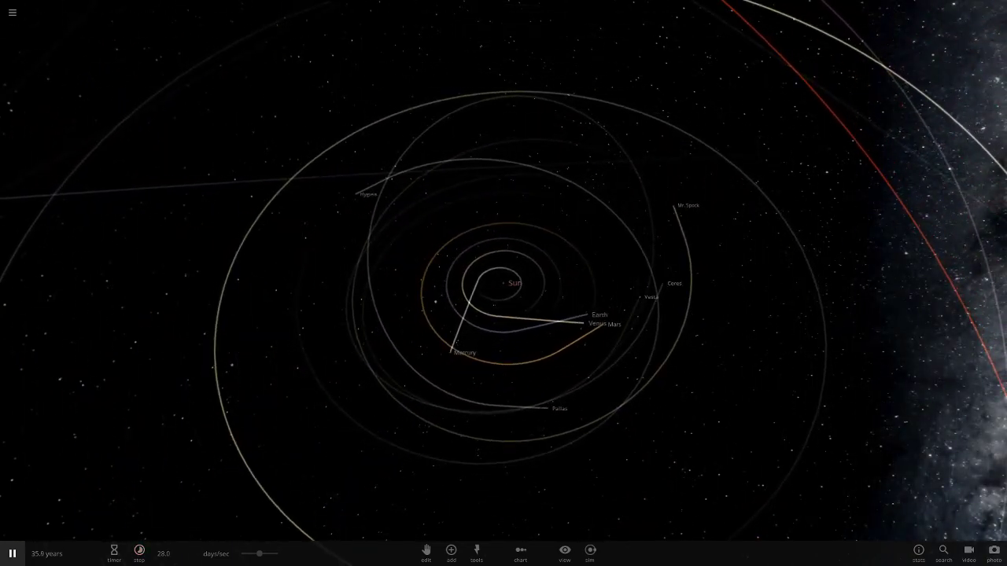
- Try to display the bodies' orbit paths around the 40-Jupiter-mass Sun
click(565, 554)
click(499, 525)
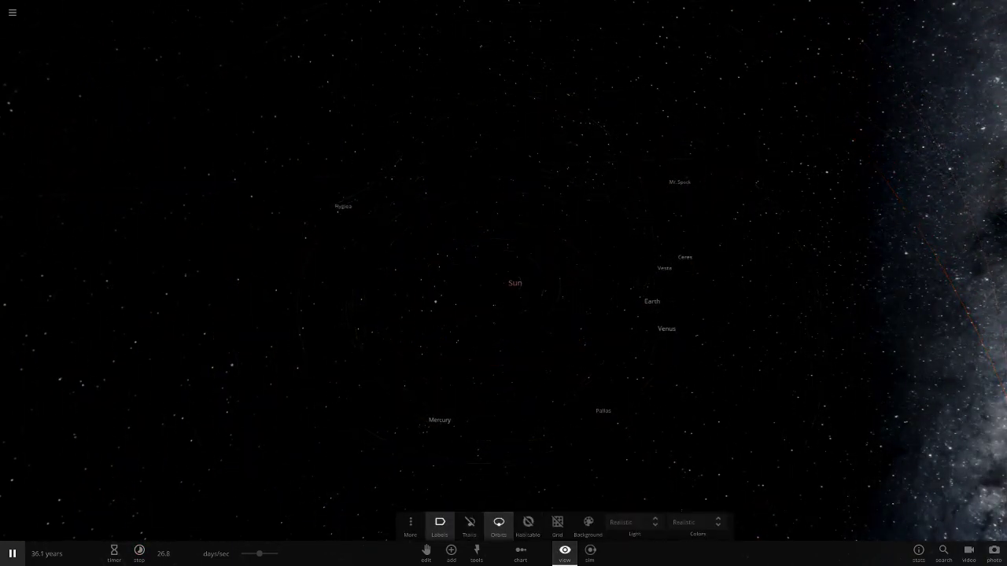
click(513, 283)
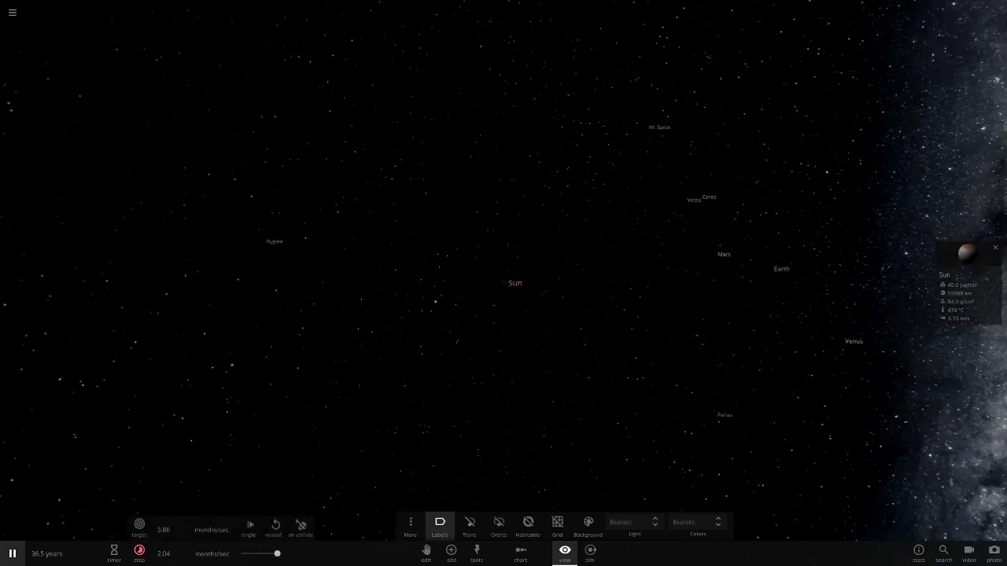
click(498, 525)
scroll(498, 525, down, 5)
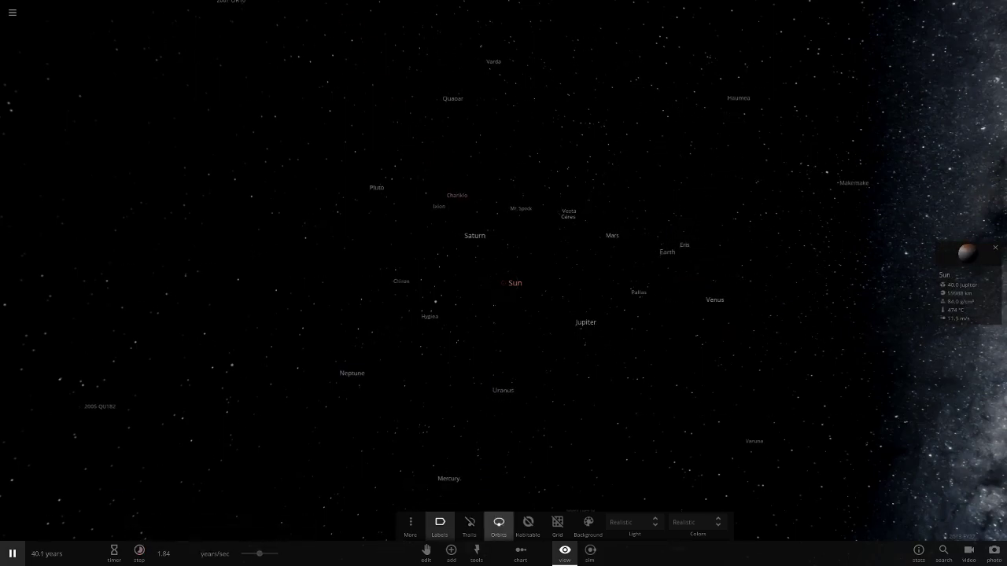
- Turn on the bodies' trails to follow their paths away from the lightened Sun
click(470, 526)
scroll(470, 526, down, 5)
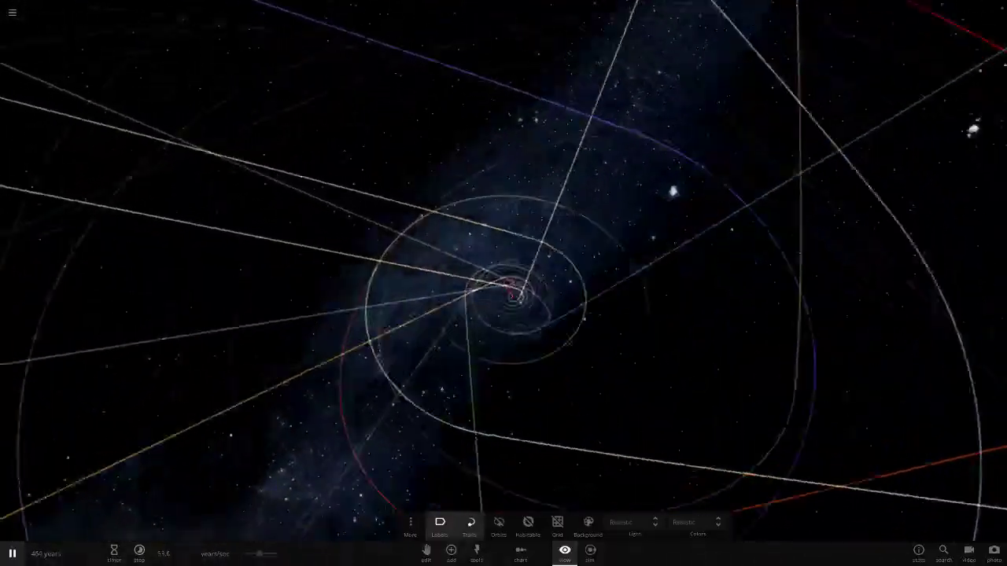
scroll(503, 283, down, 5)
- Reopen the saved Solar System simulation and view the original system around the Sun
key(ctrl+o)
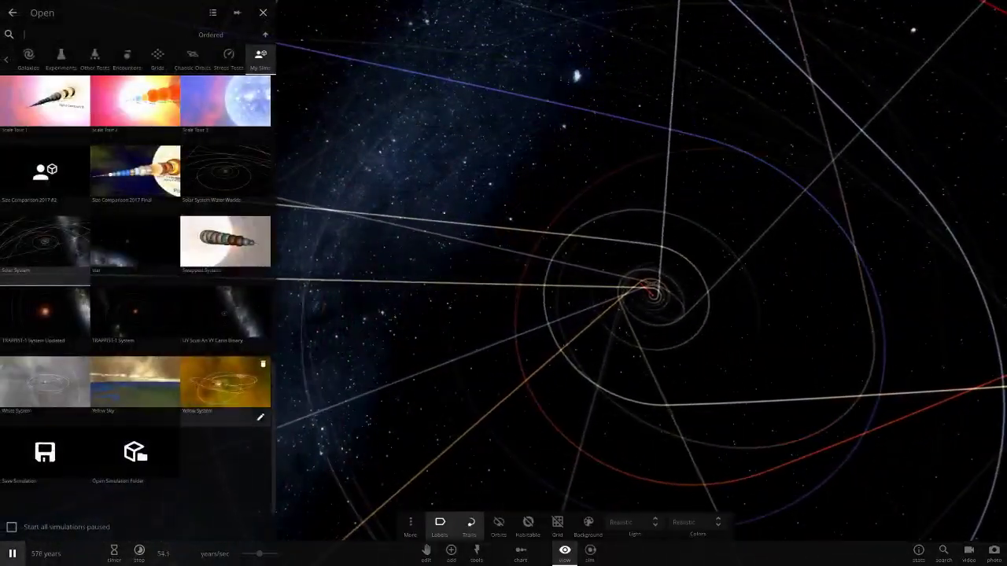
click(45, 244)
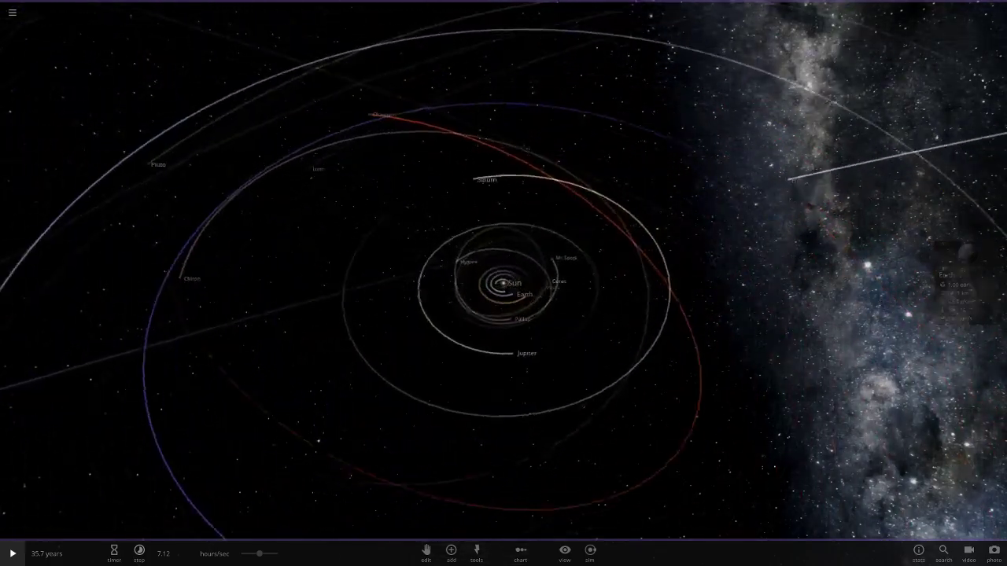
scroll(503, 283, down, 3)
right_drag(503, 283, 456, 221)
scroll(503, 284, up, 3)
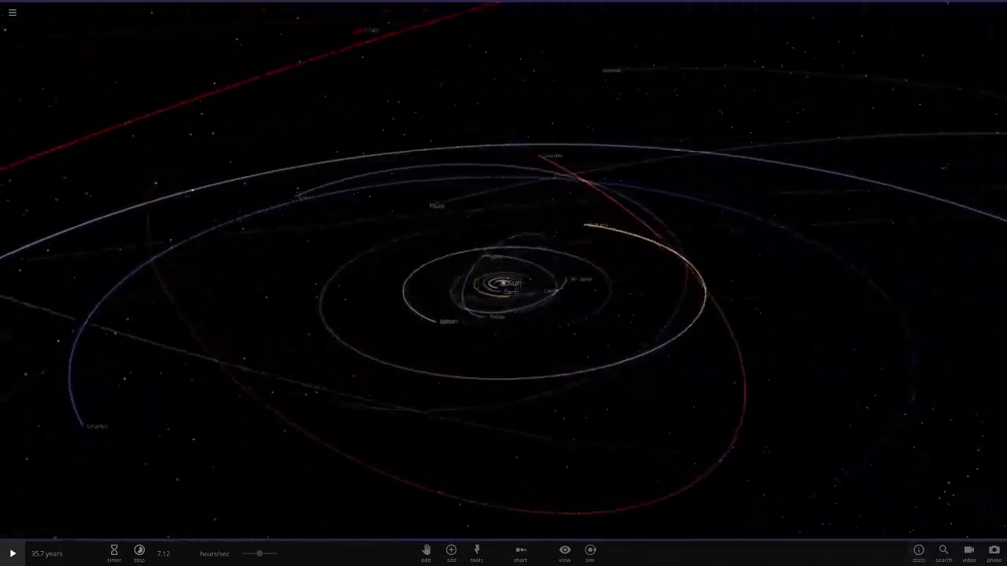